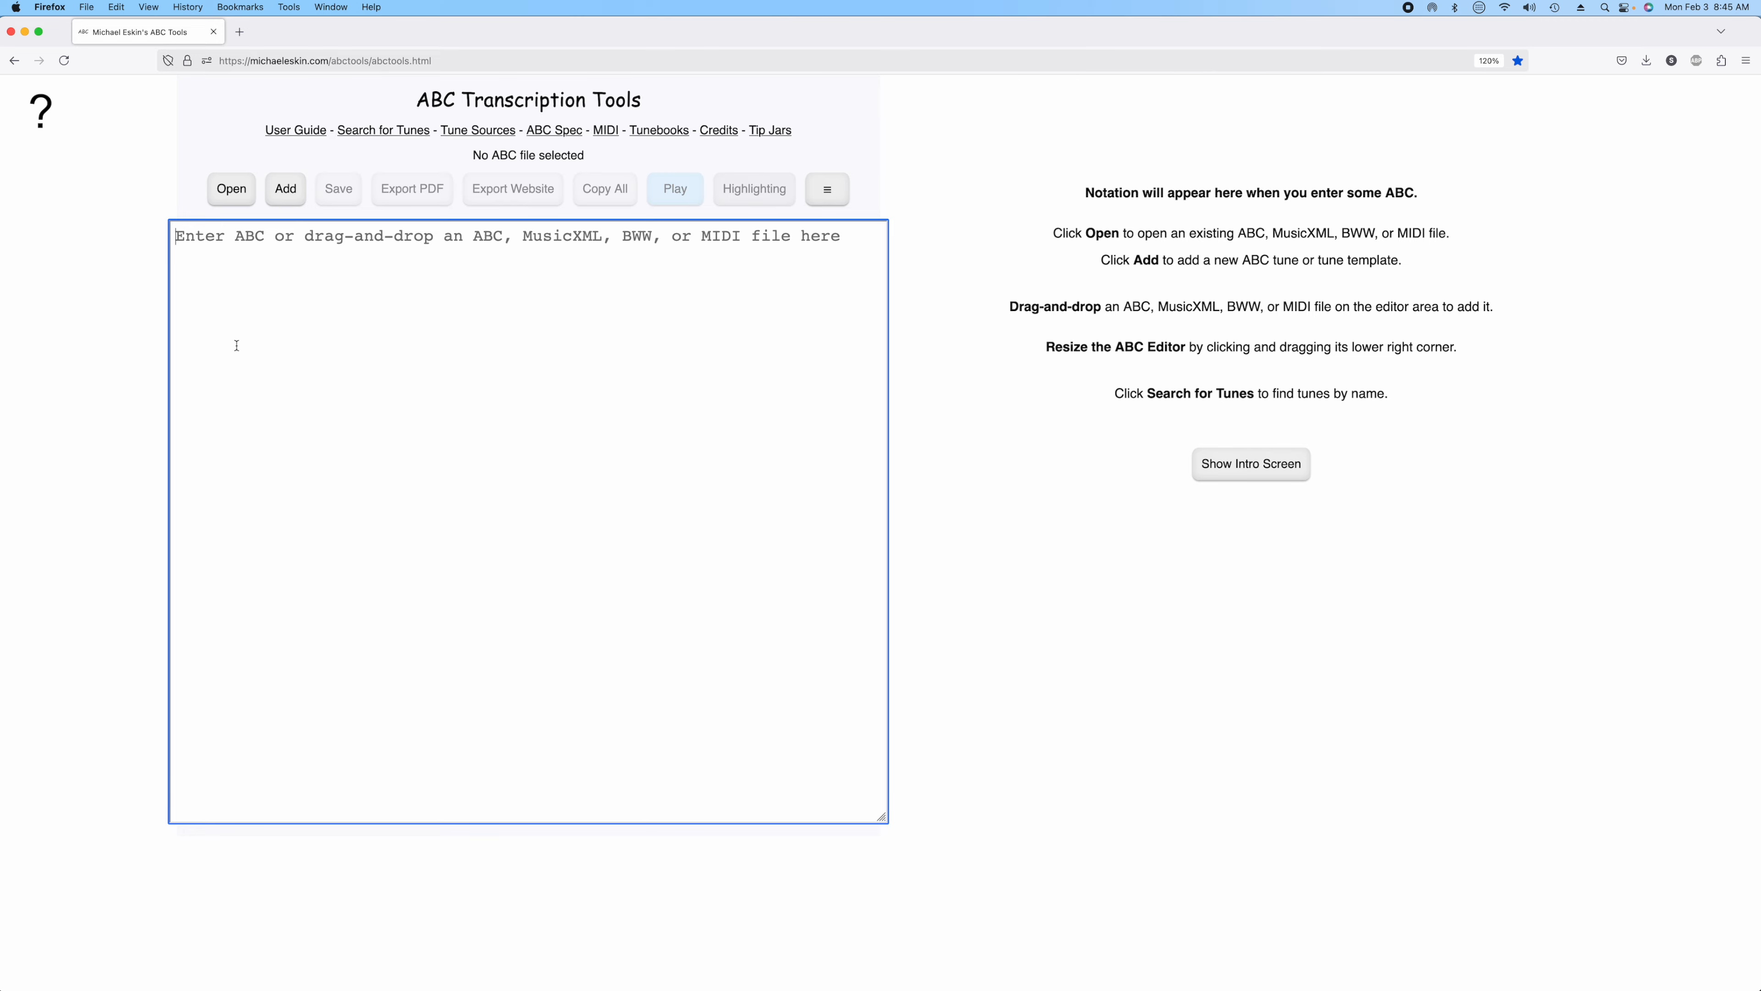
# Add the example tune The Kesh (jig) to the editor.
pyautogui.click(284, 196)
pyautogui.click(866, 476)
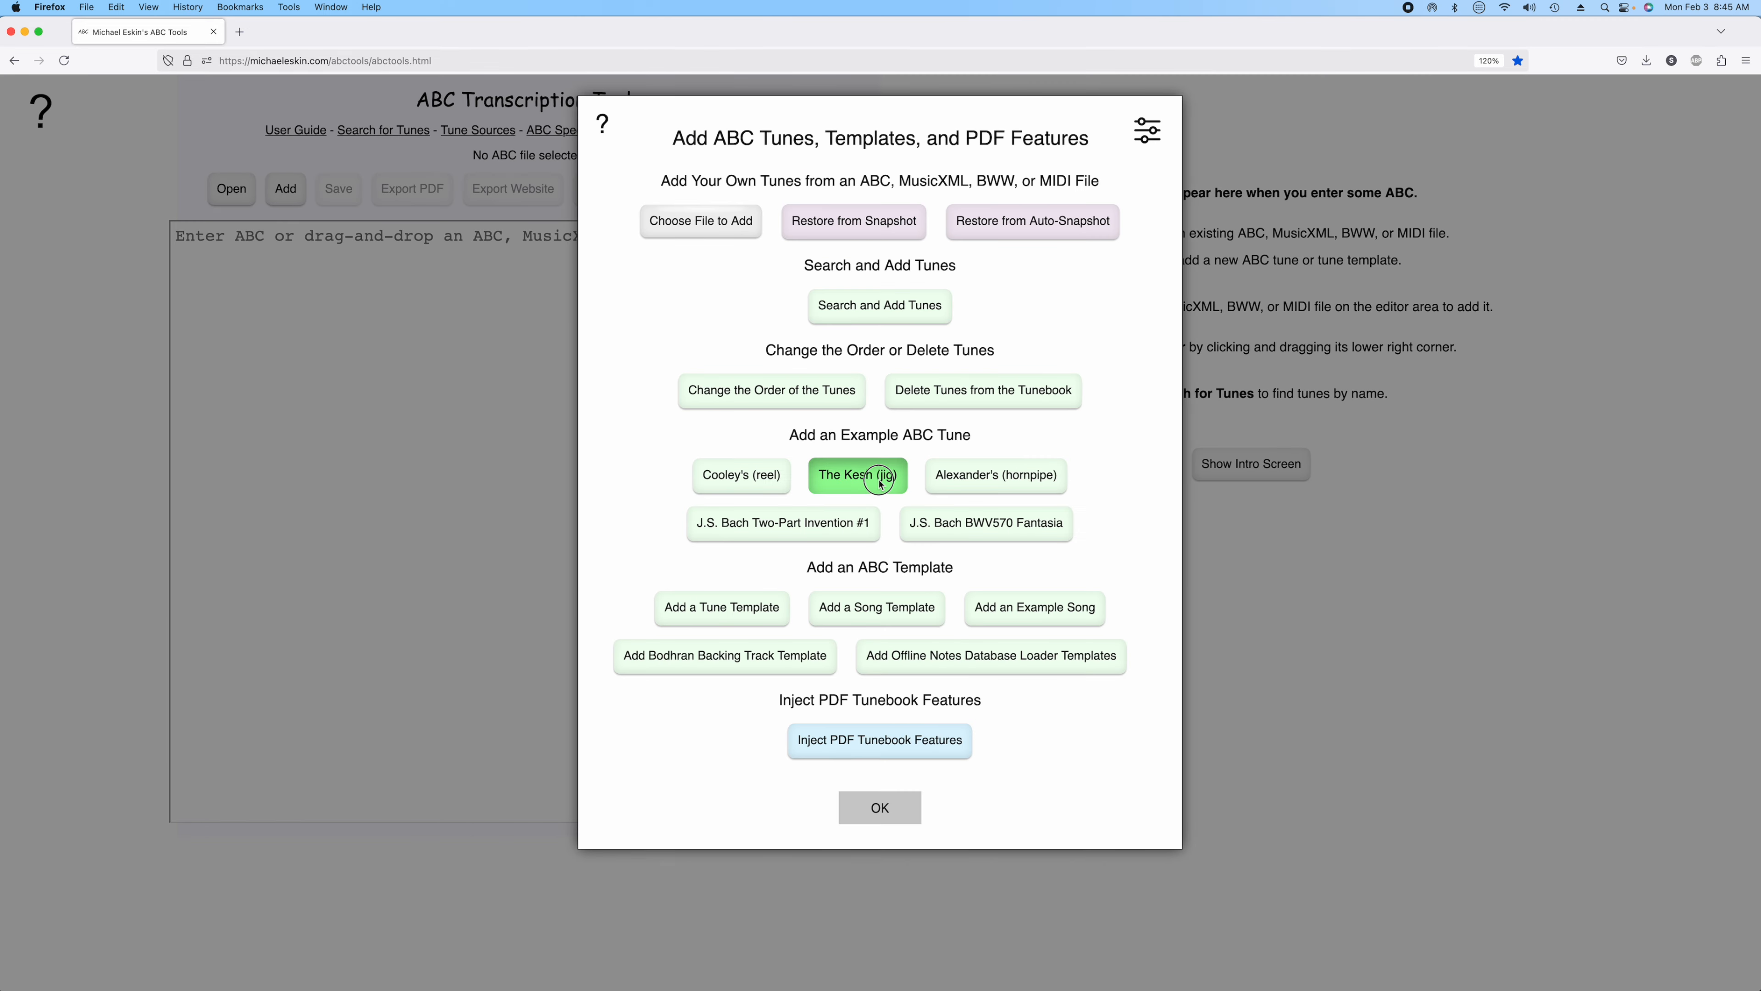
pyautogui.click(897, 804)
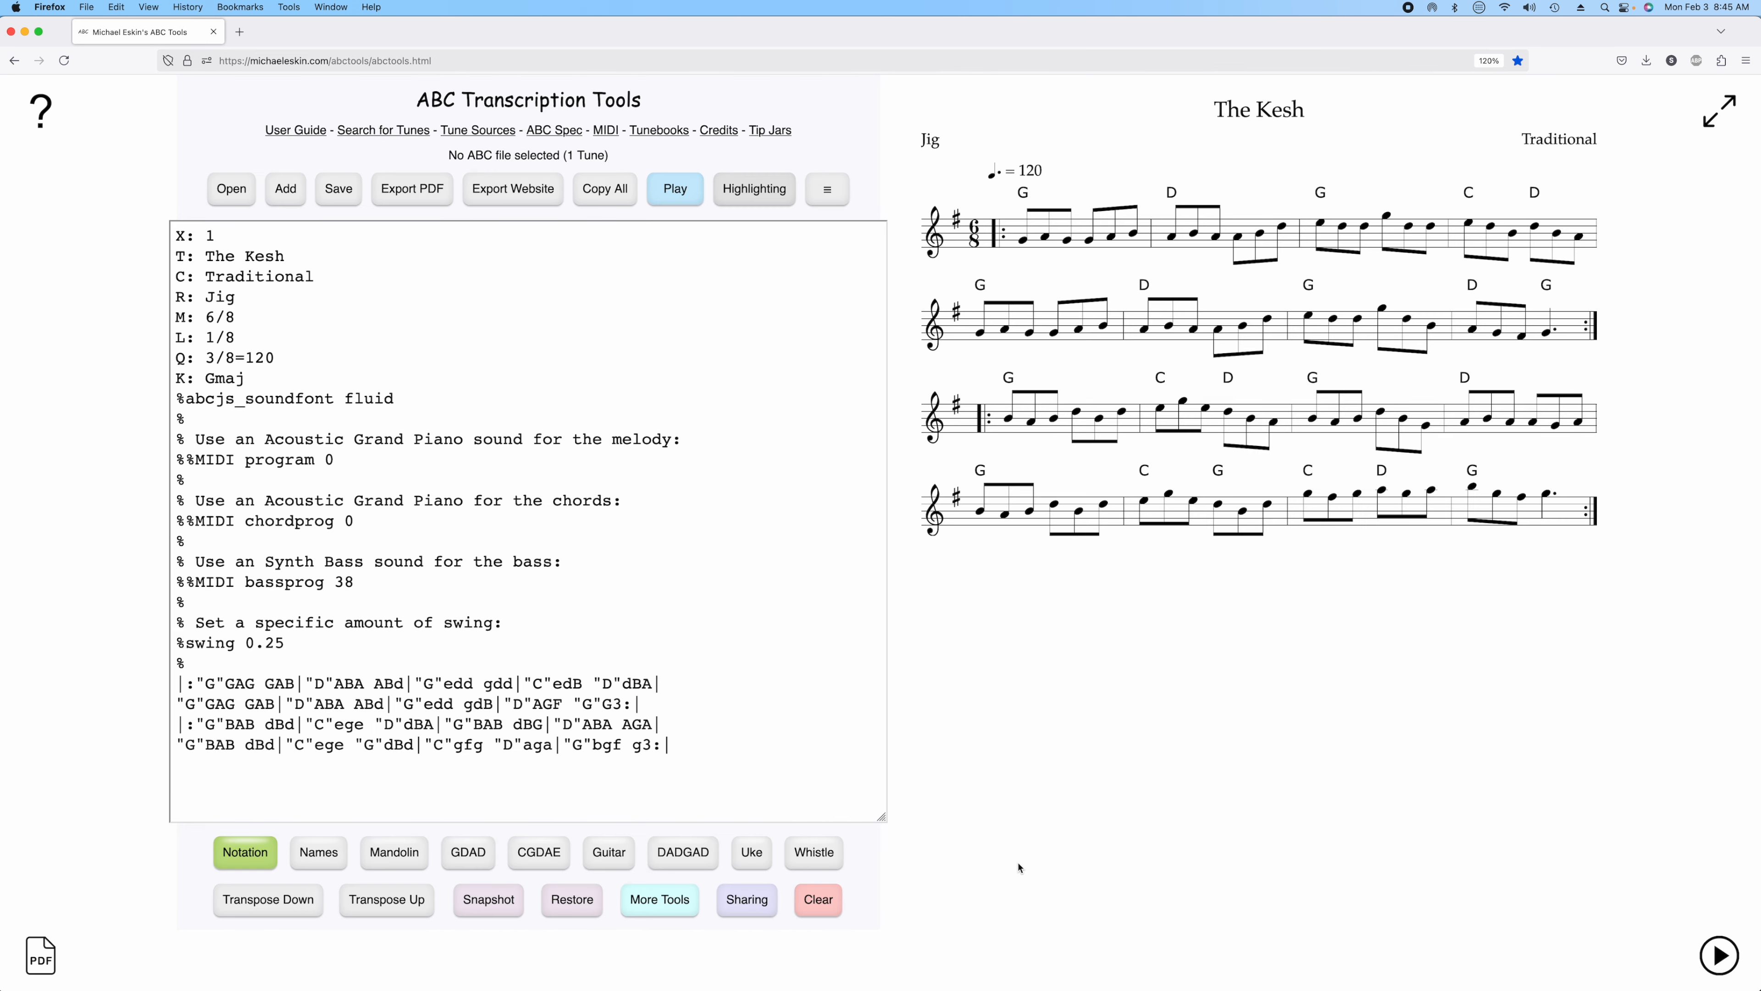
# View the tune with the built-in whistle tablature, then switch back to plain notation.
pyautogui.click(834, 853)
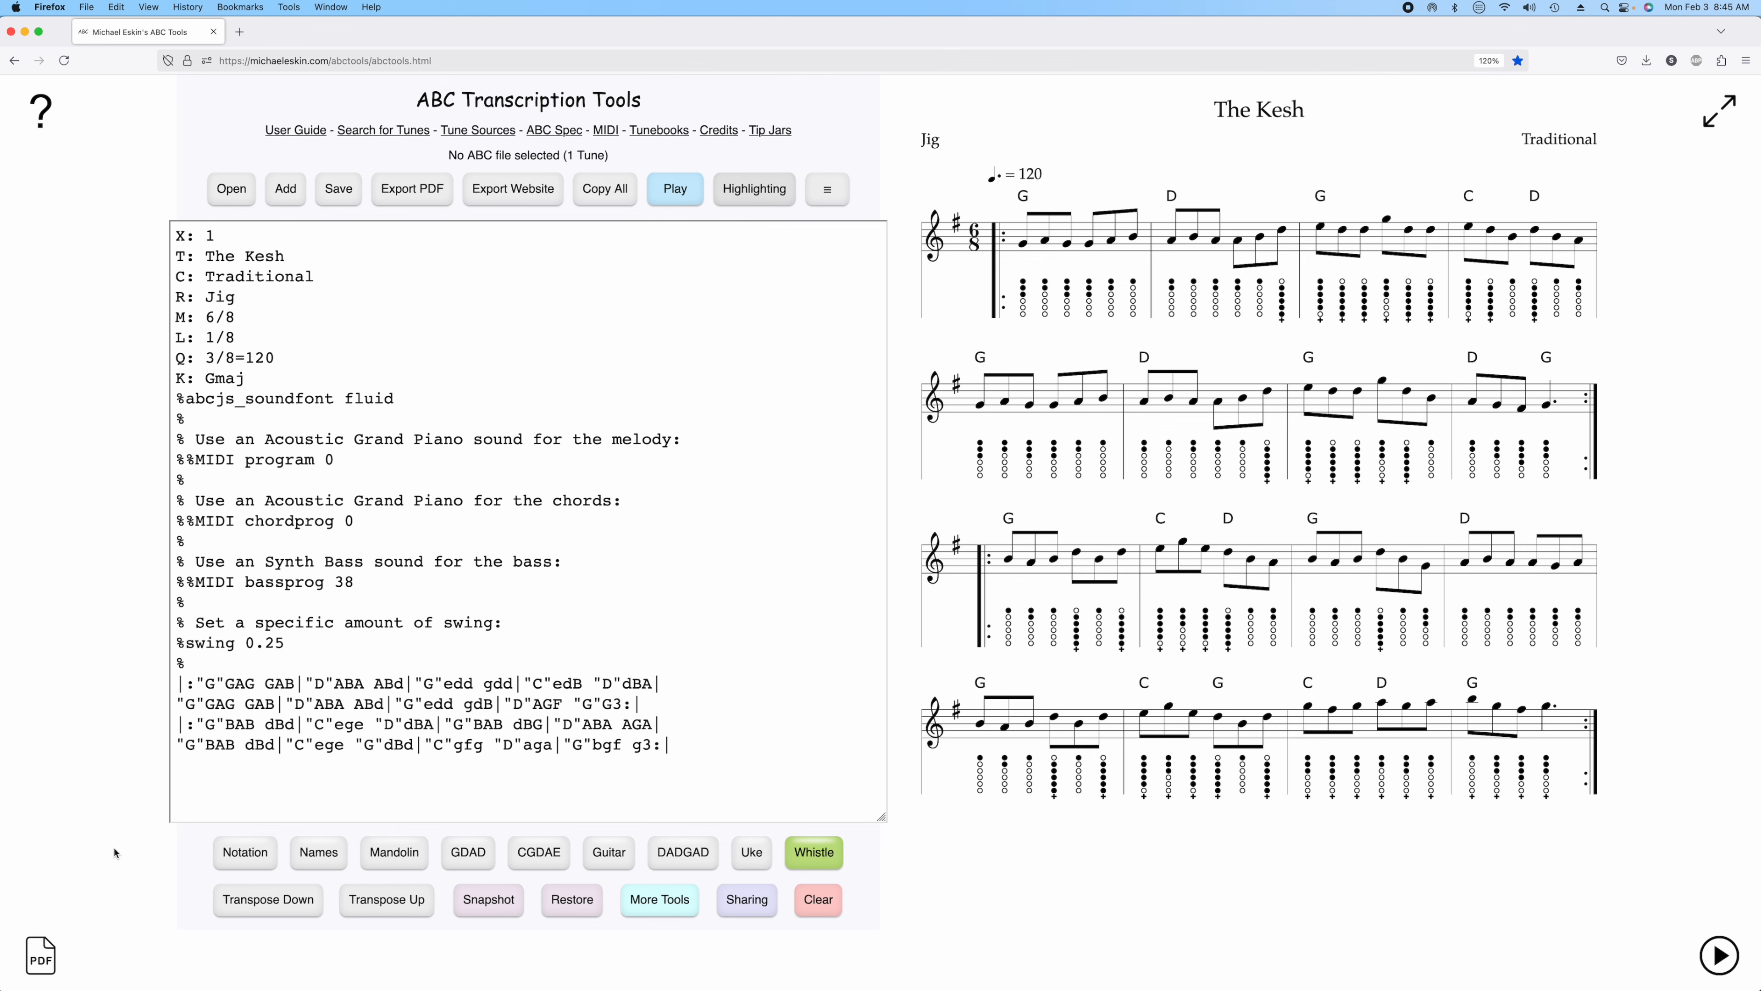
pyautogui.click(245, 852)
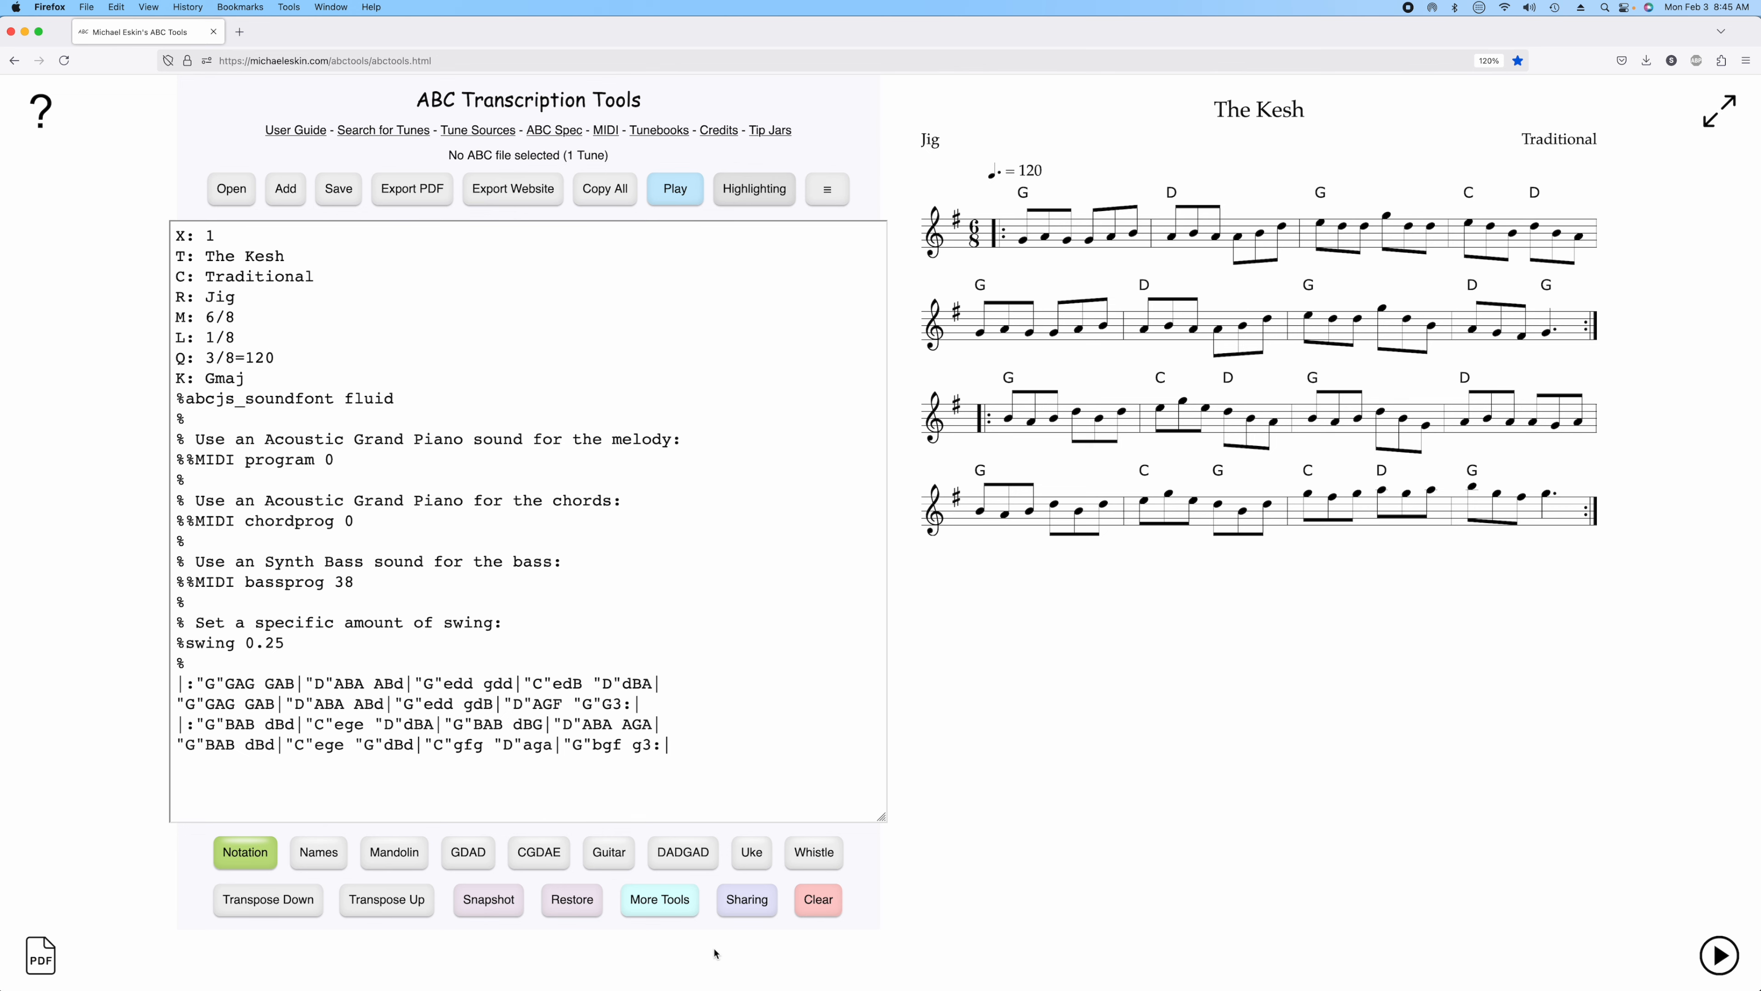
# Open the custom tab's Tablature Injection Settings and set the font family to Monaco and the staffsep value to 120.
pyautogui.click(659, 899)
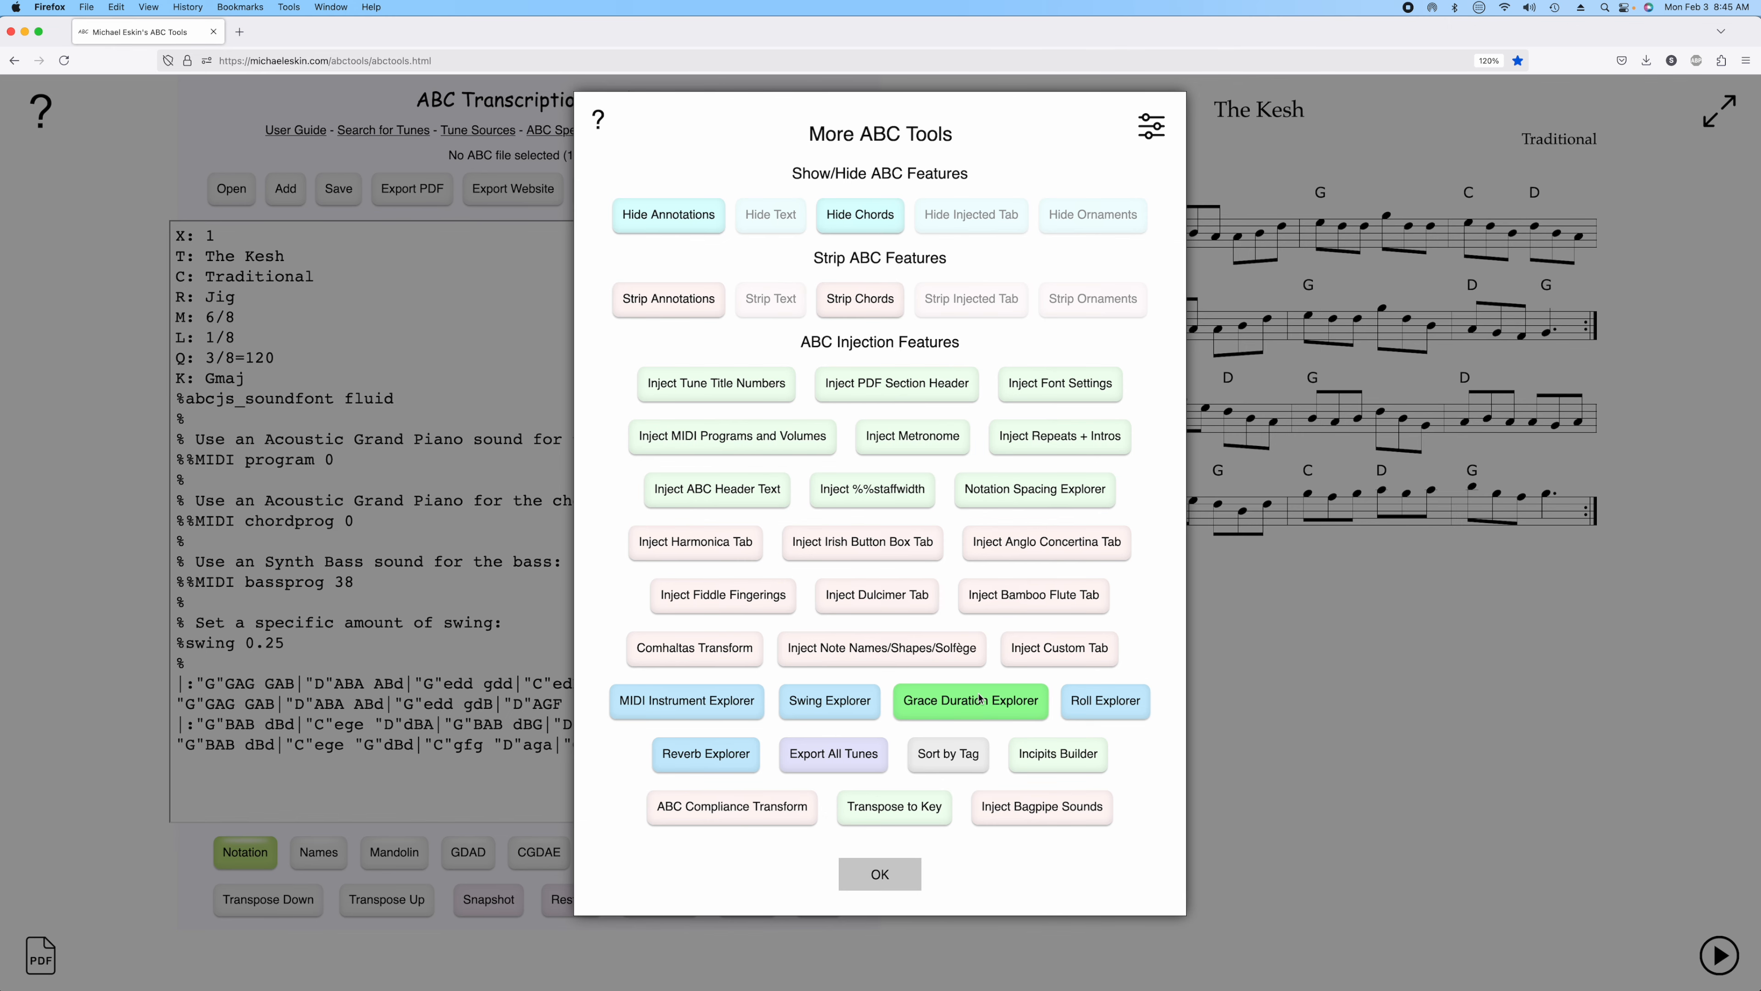
pyautogui.click(1076, 656)
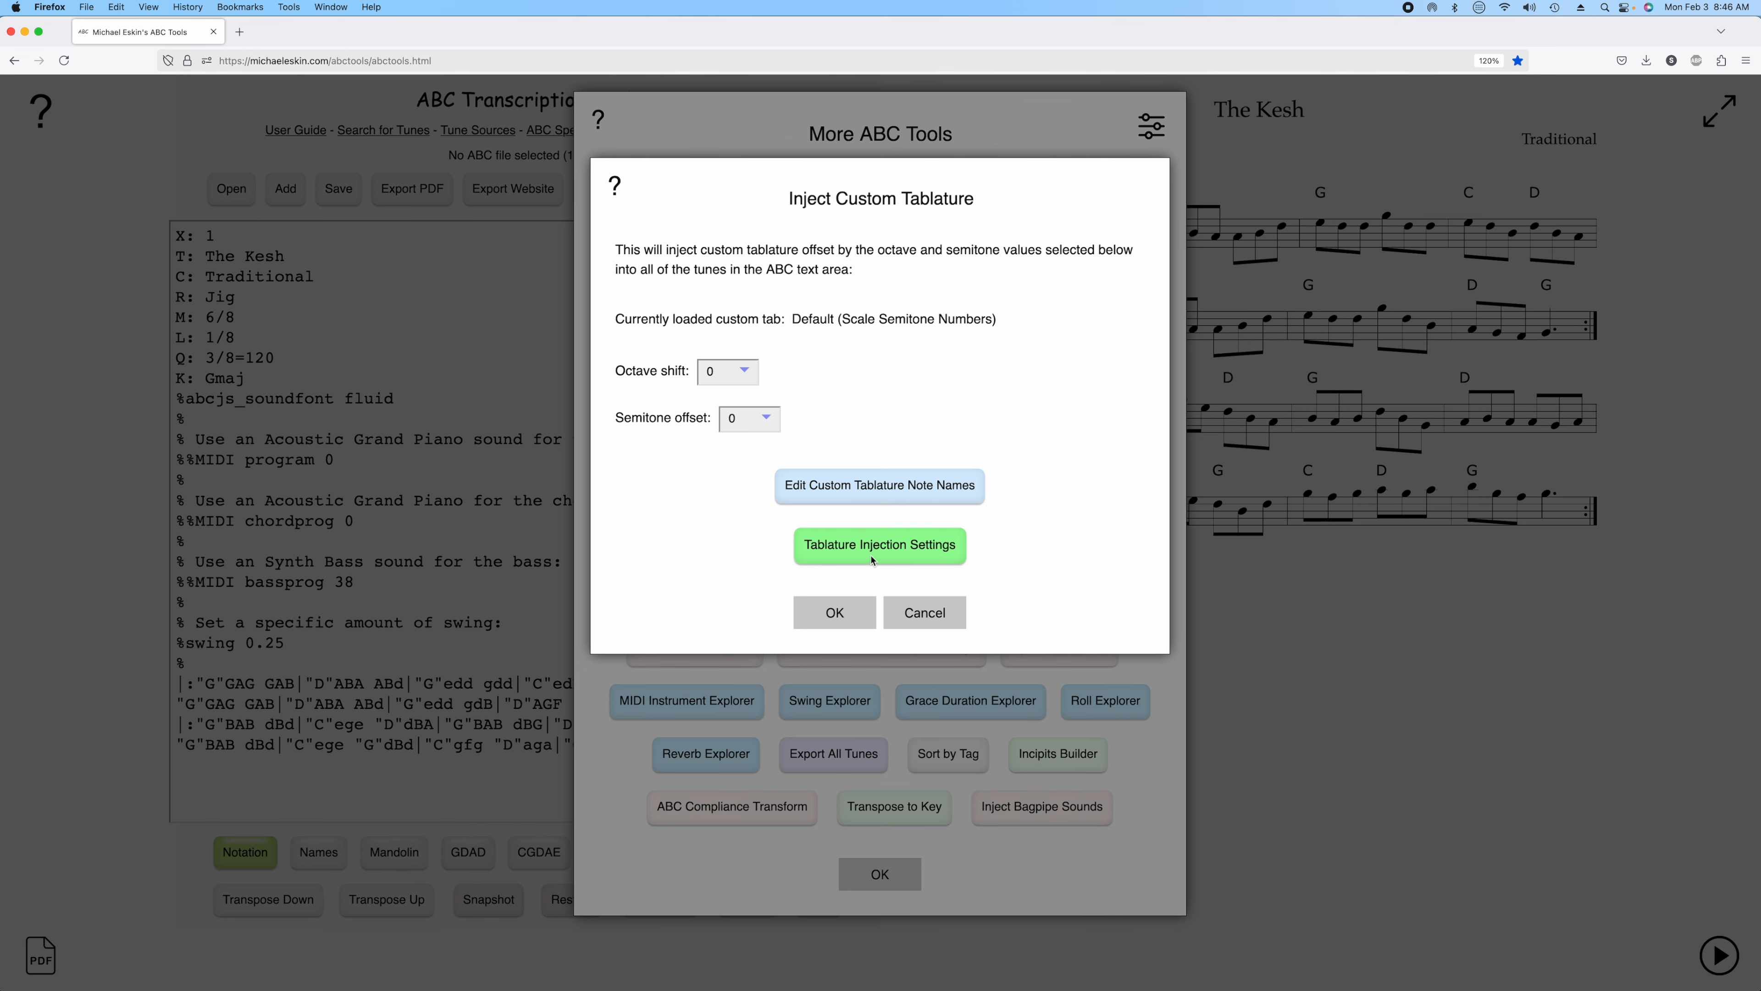
pyautogui.click(898, 548)
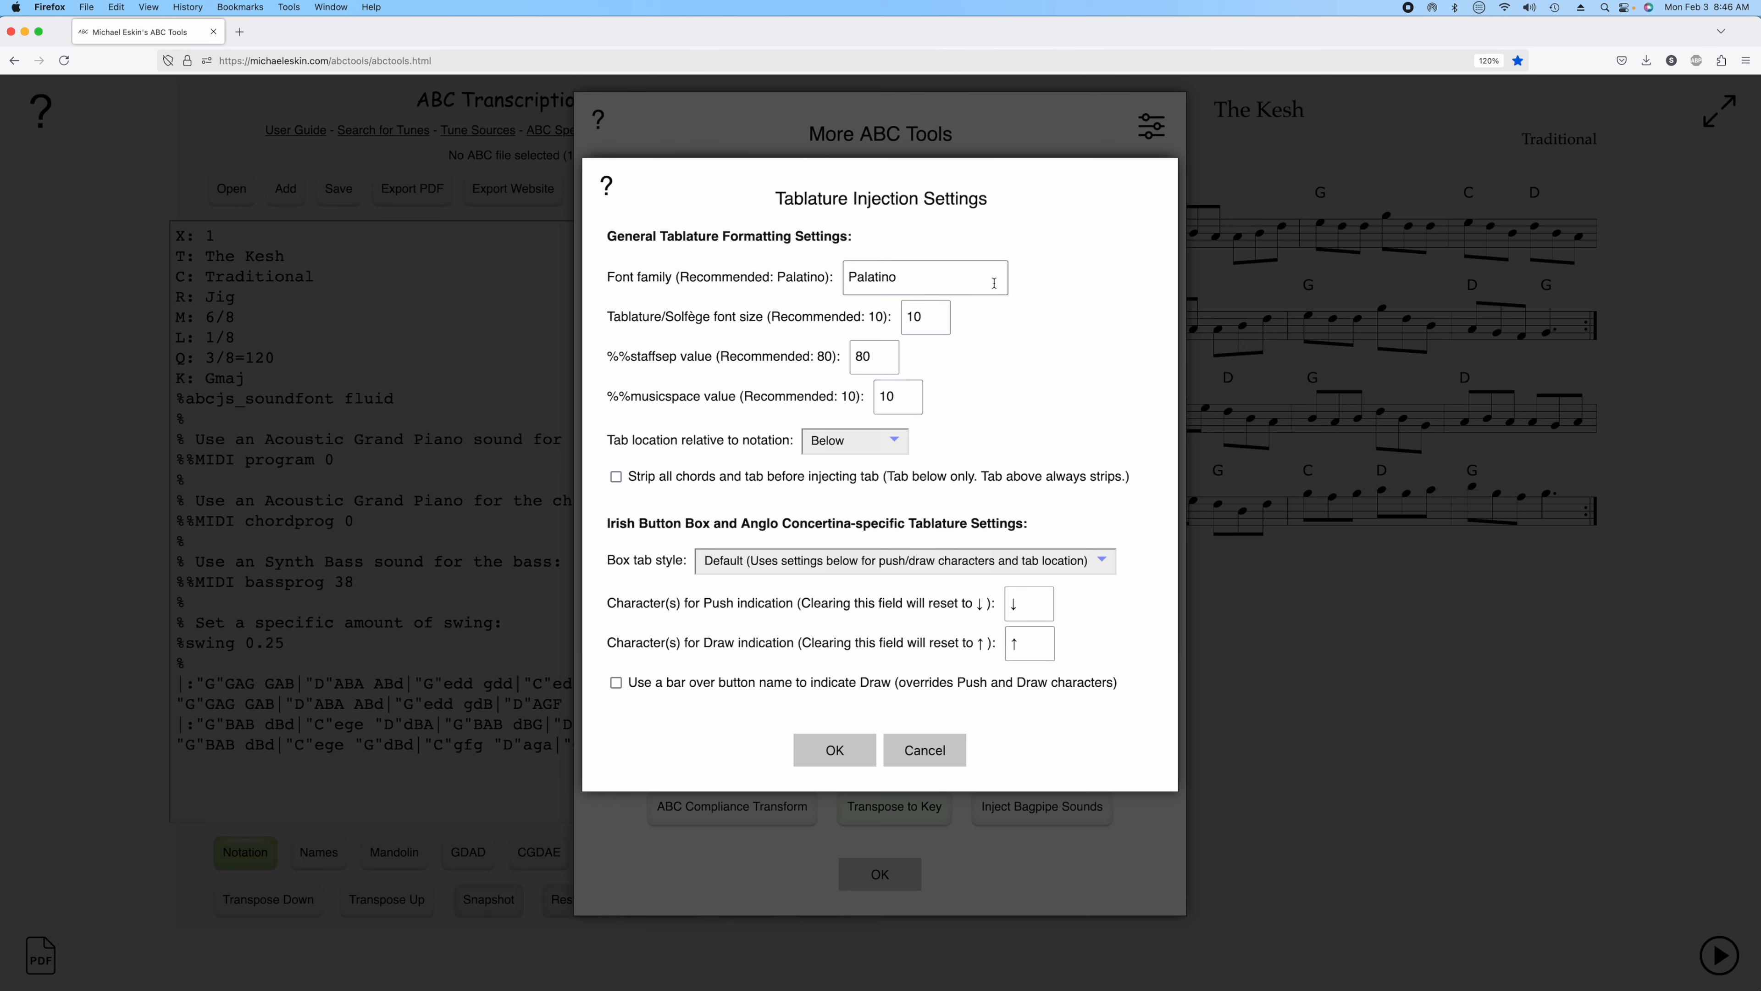
pyautogui.moveTo(929, 279); pyautogui.dragTo(779, 263)
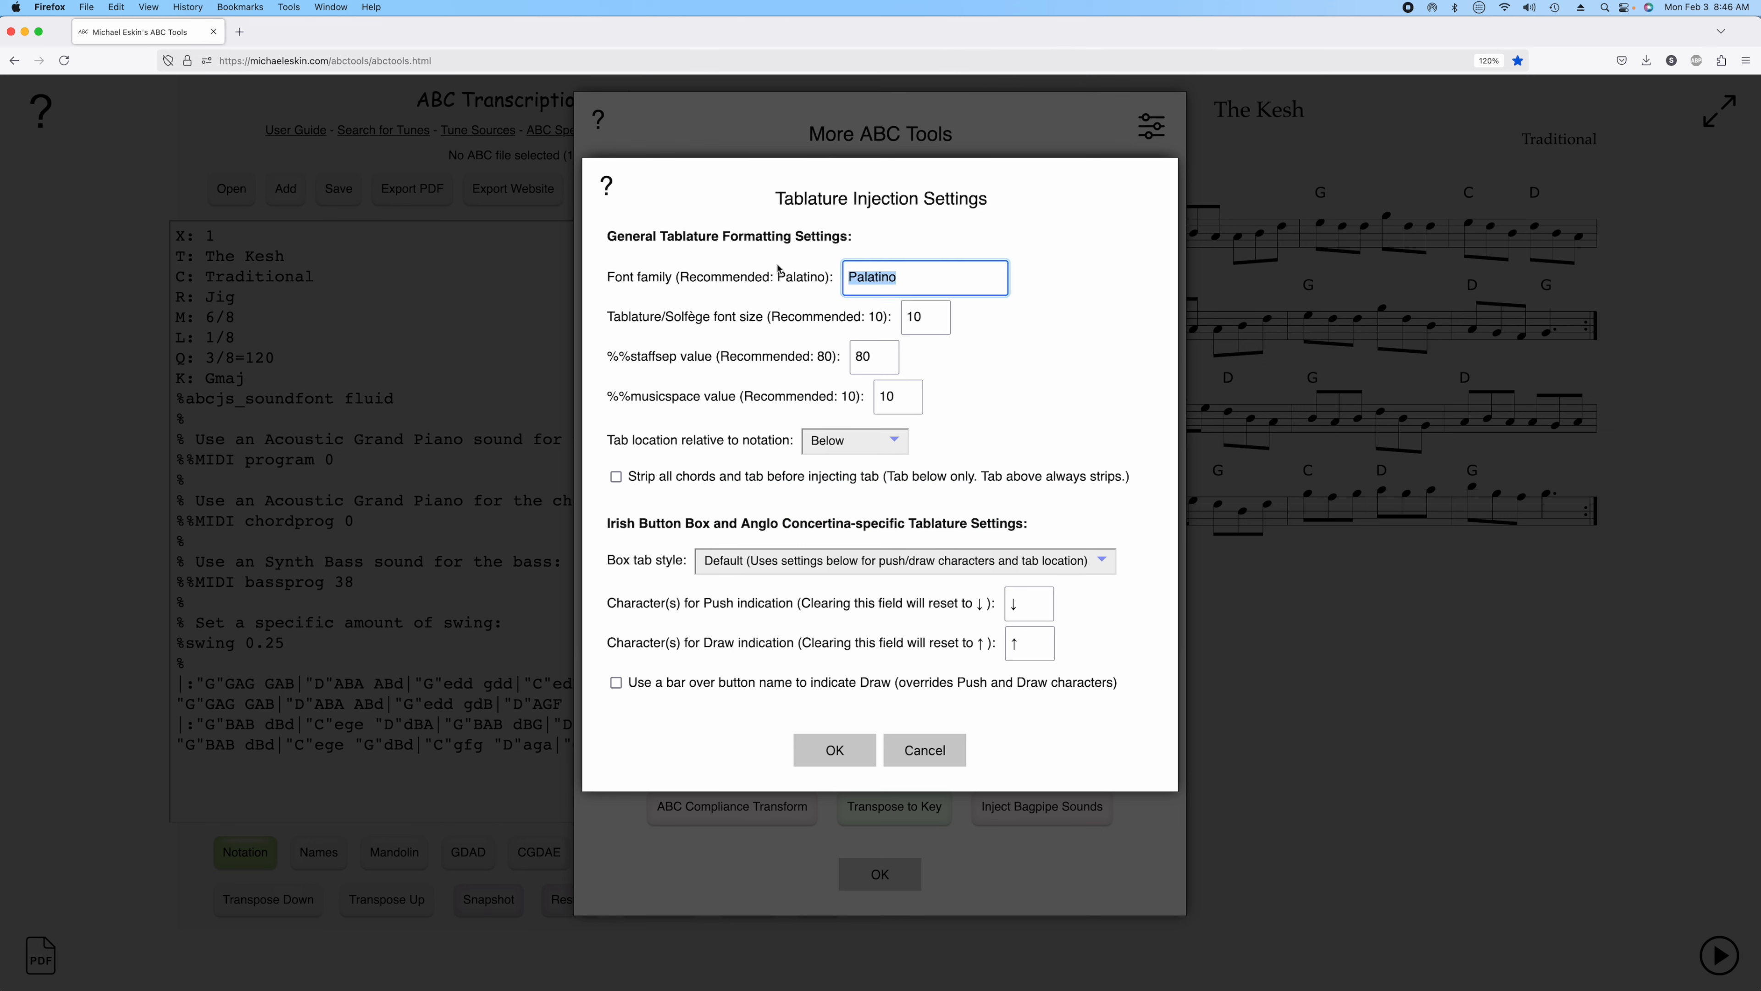
pyautogui.write('Monaco')
pyautogui.click(878, 353)
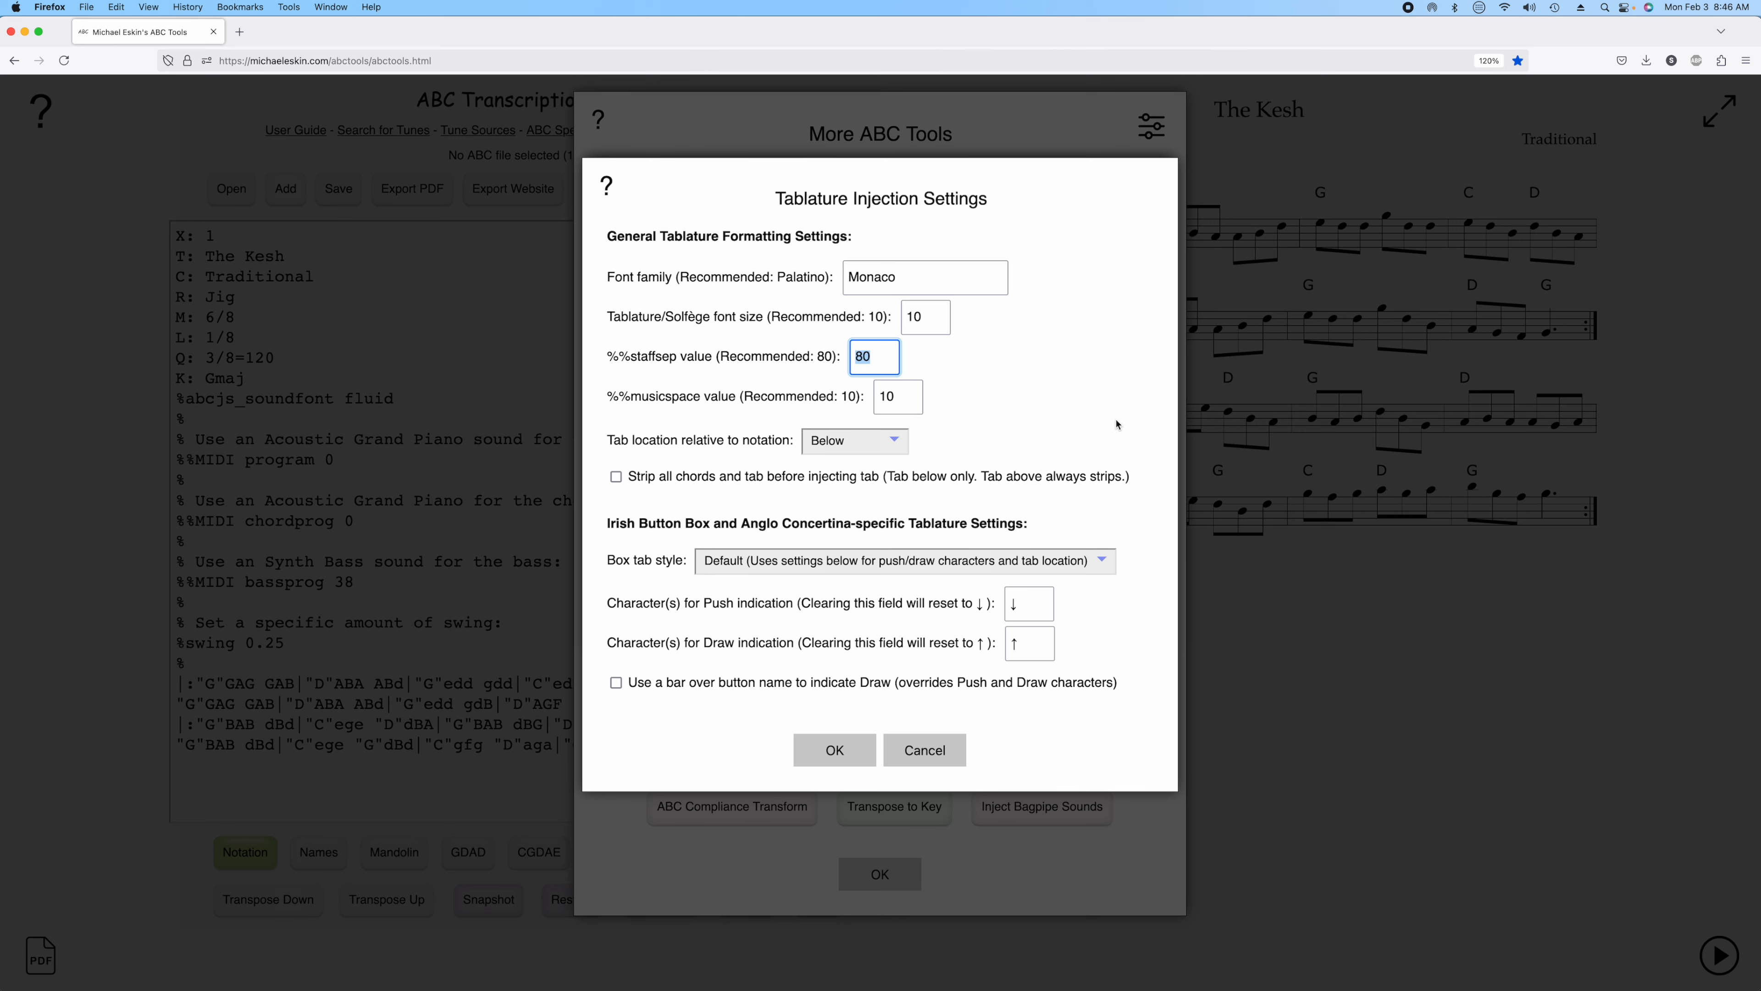
pyautogui.write('120')
pyautogui.click(868, 444)
pyautogui.click(965, 452)
pyautogui.click(837, 748)
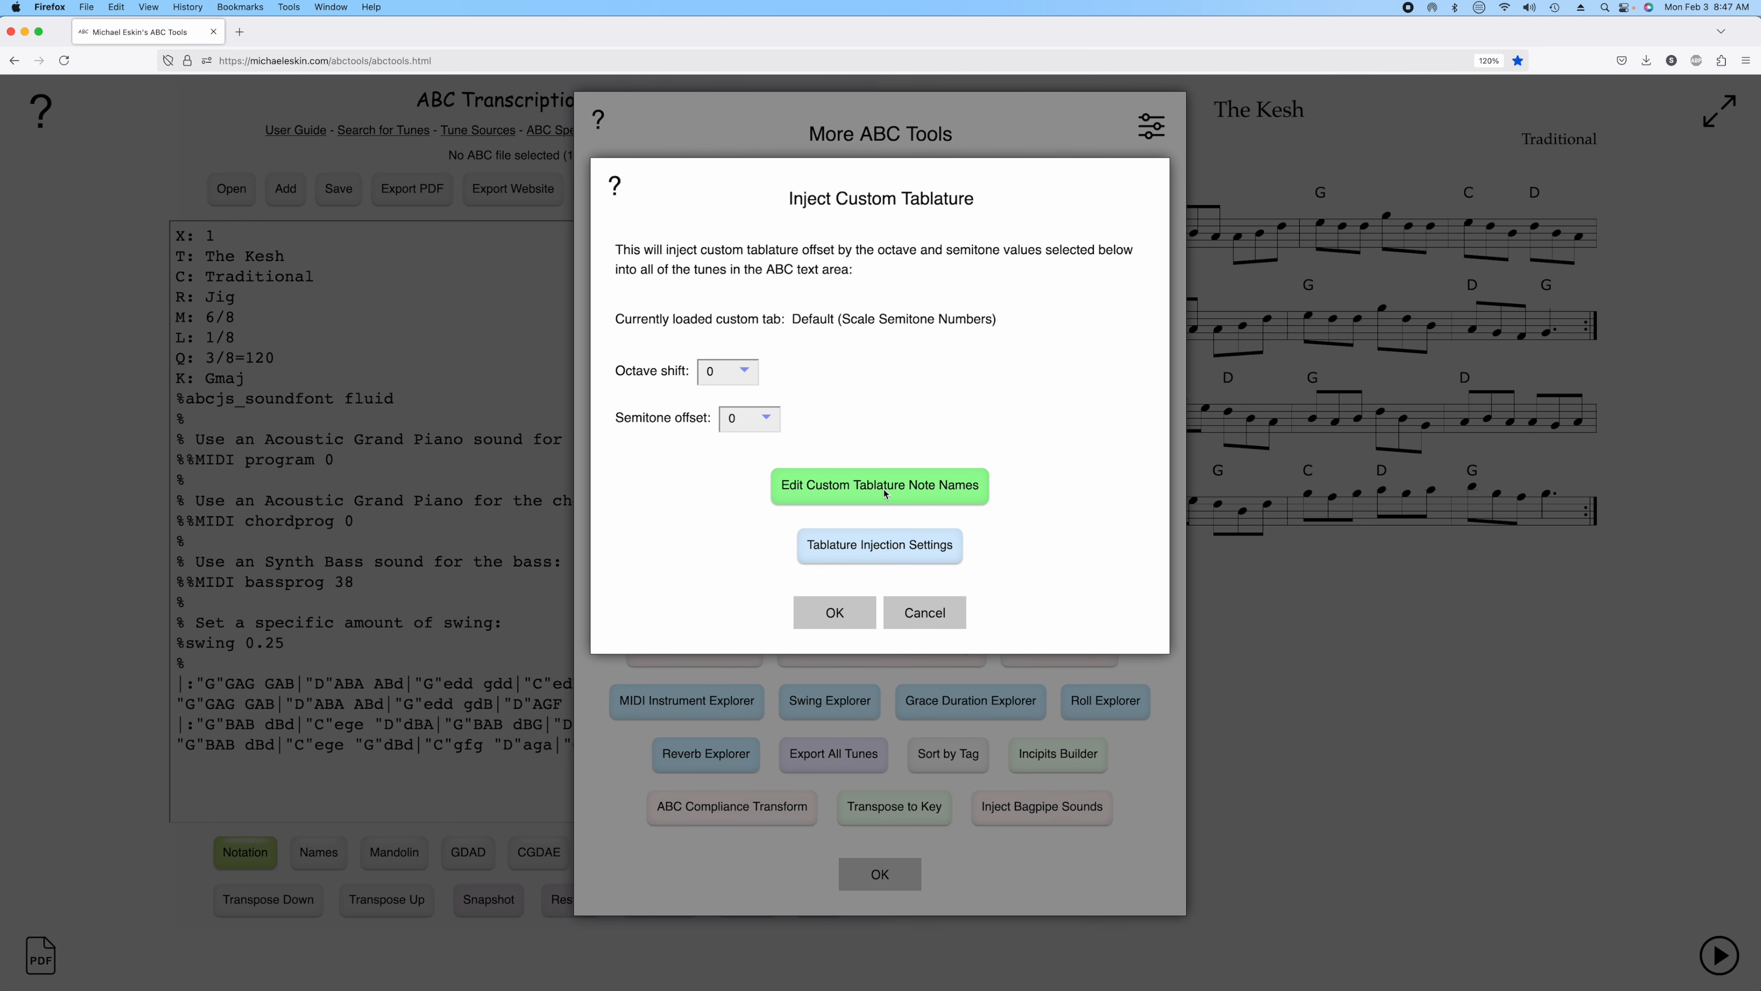
# Load the custom tab note names from 'Custom Tablature - Whistle Fingerings.txt' and inject that tab into the tune.
pyautogui.click(867, 487)
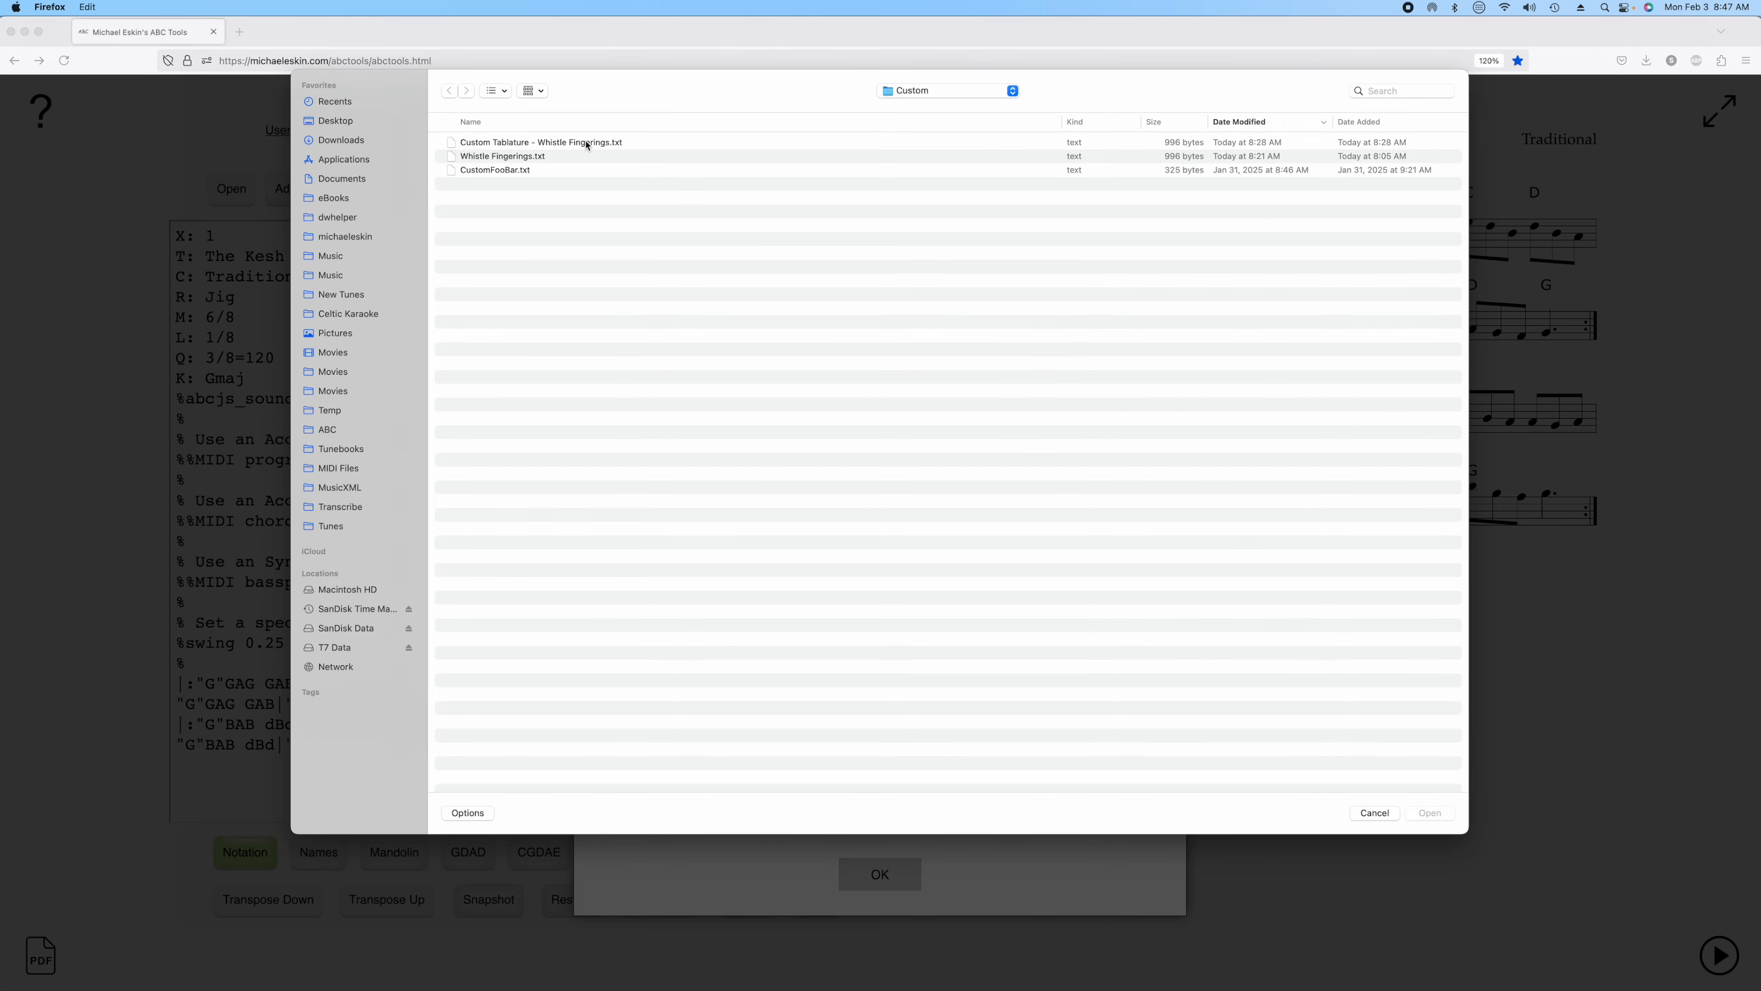
pyautogui.doubleClick(586, 143)
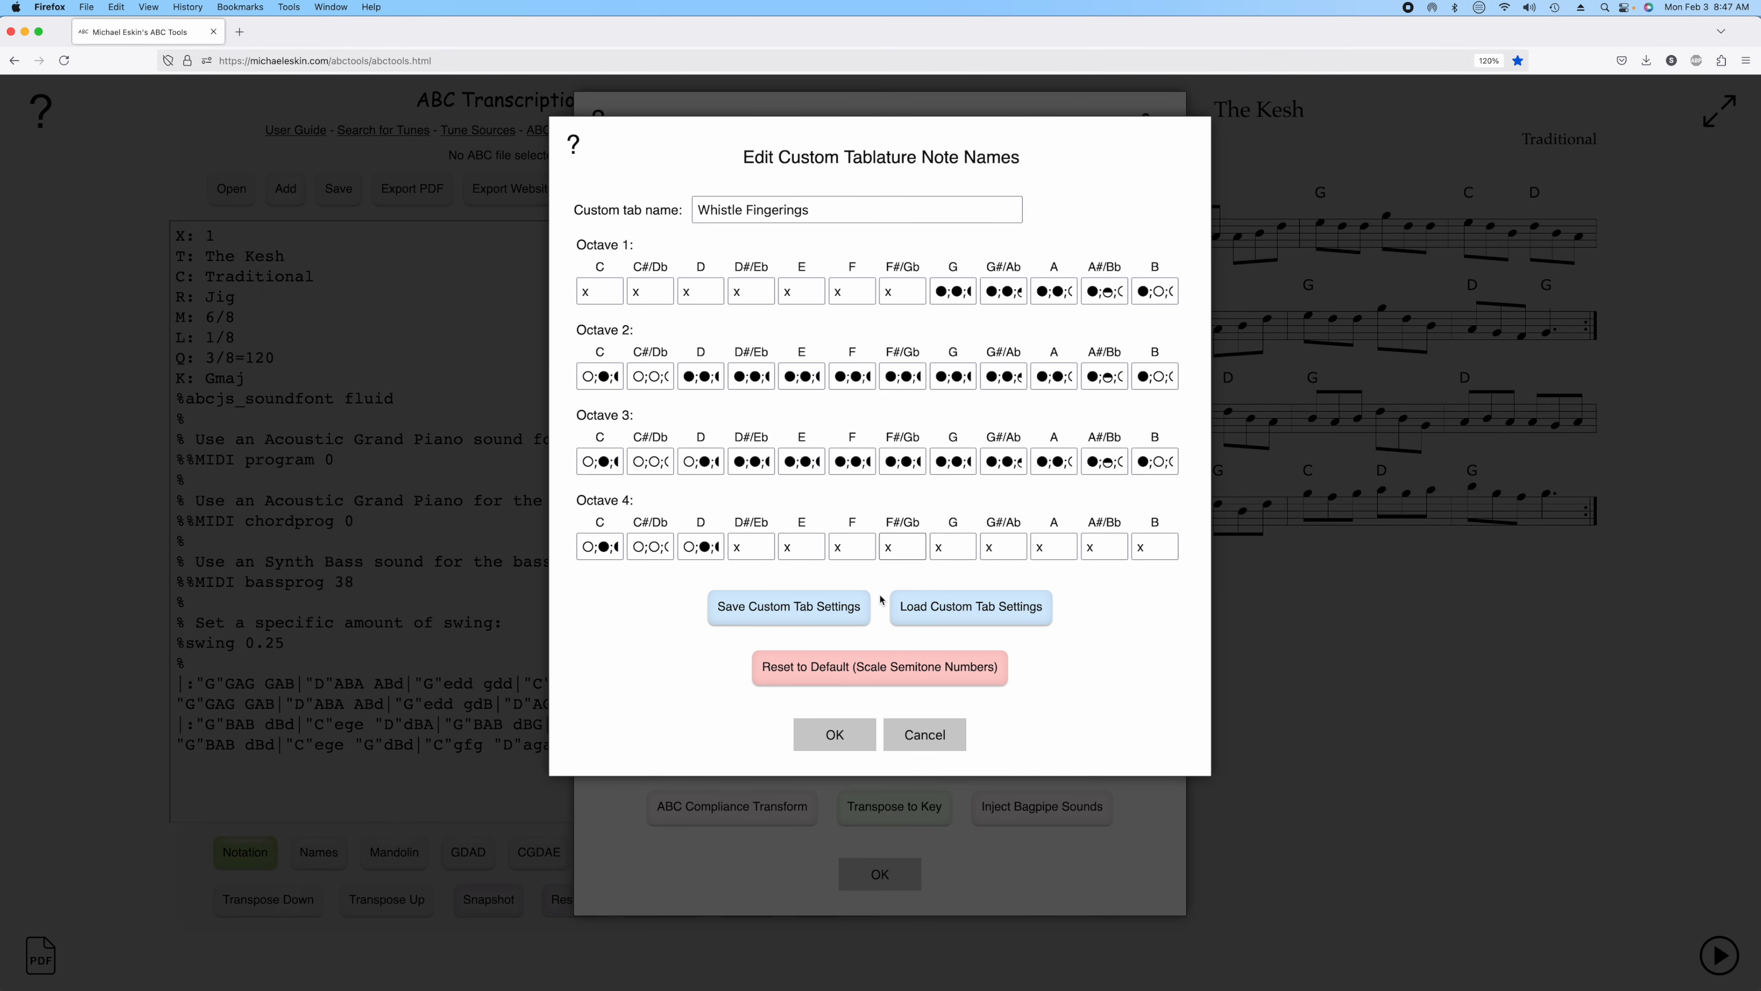
pyautogui.click(832, 732)
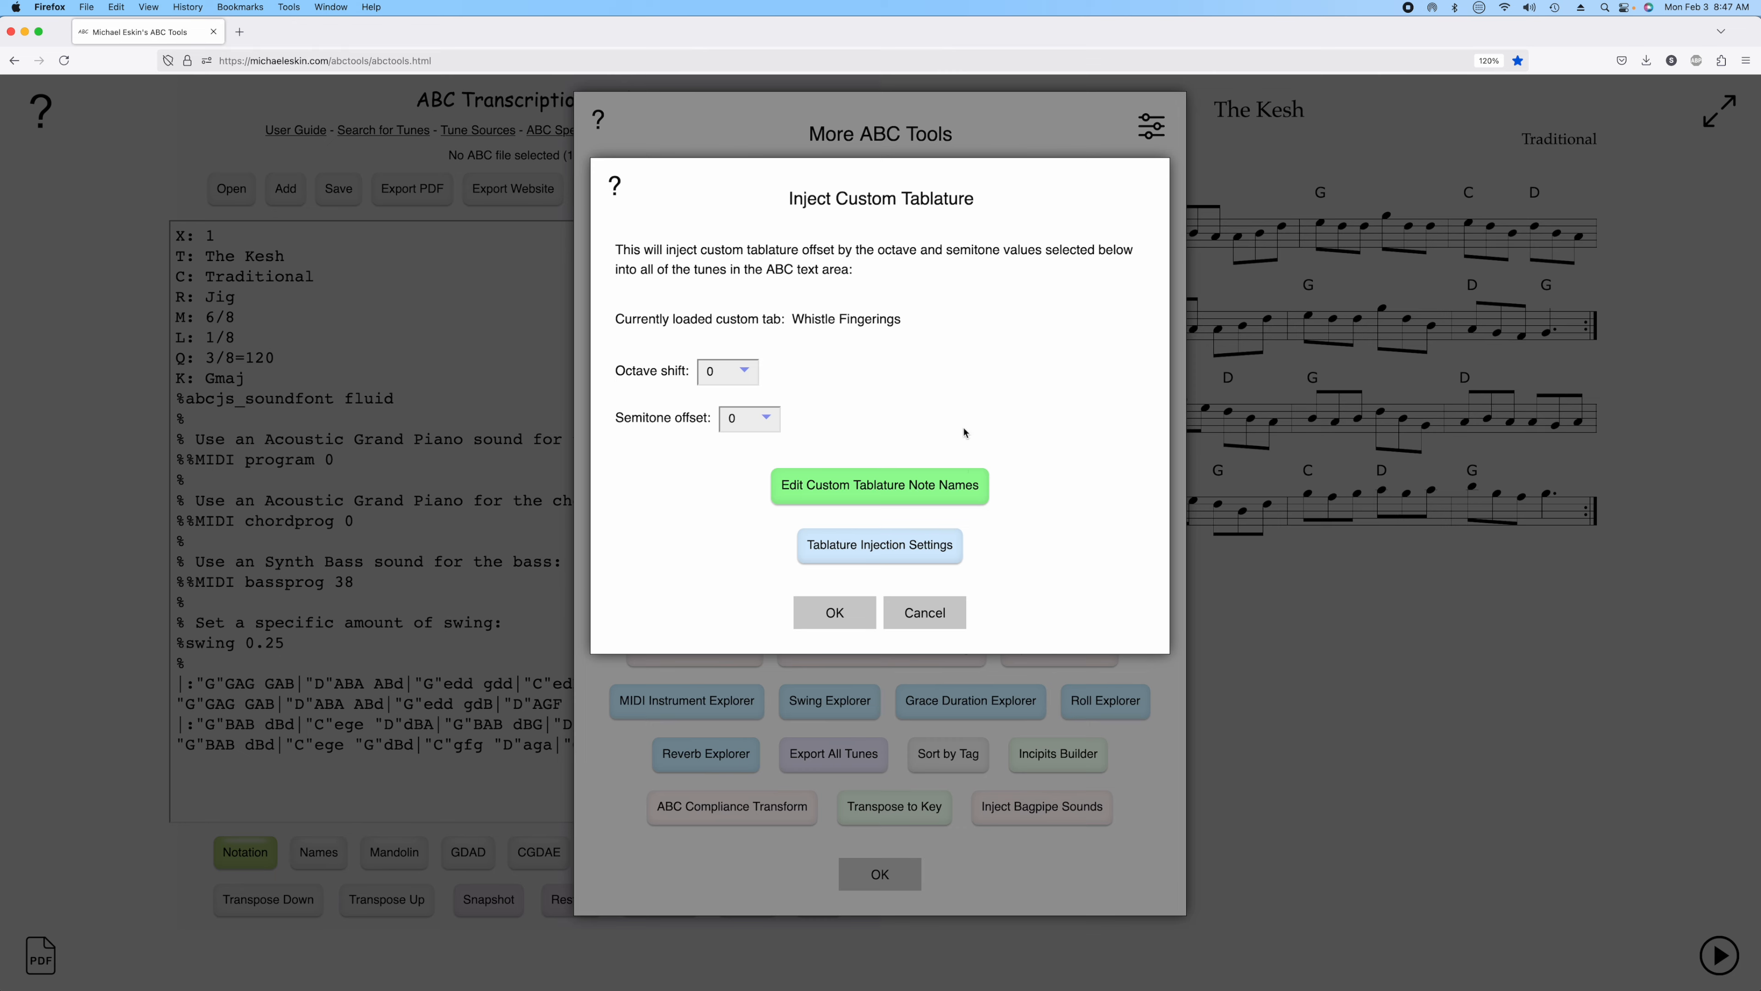
pyautogui.click(836, 613)
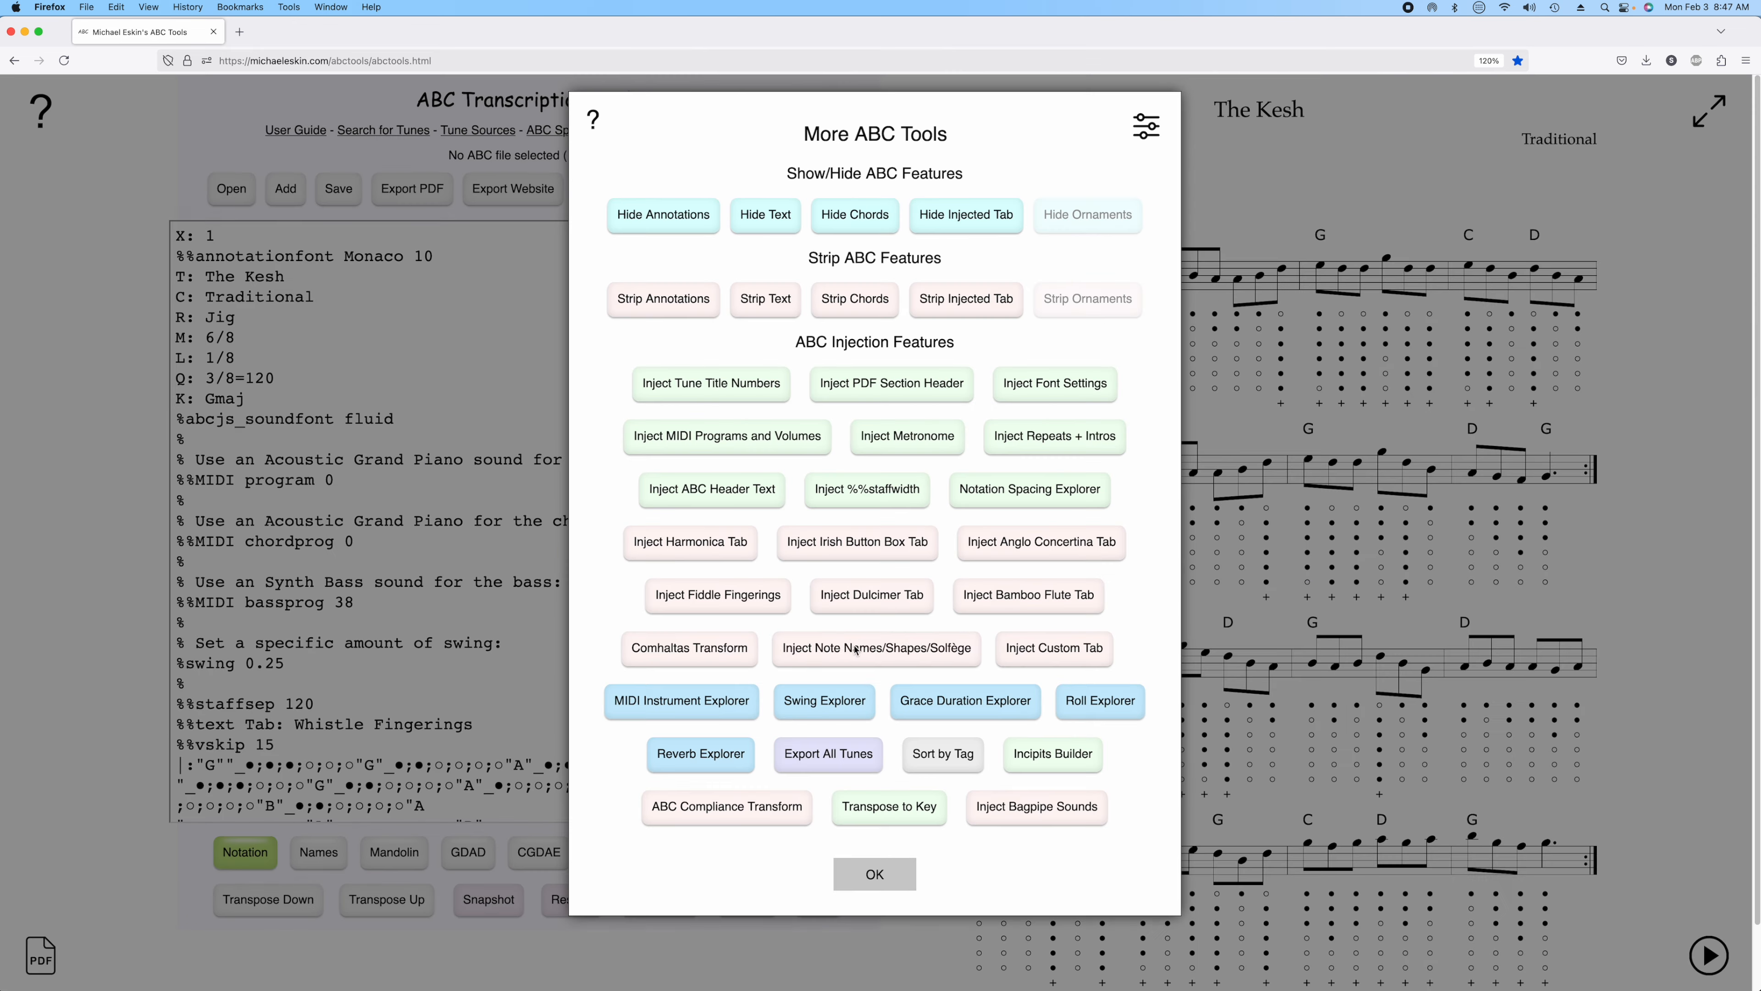
pyautogui.click(893, 877)
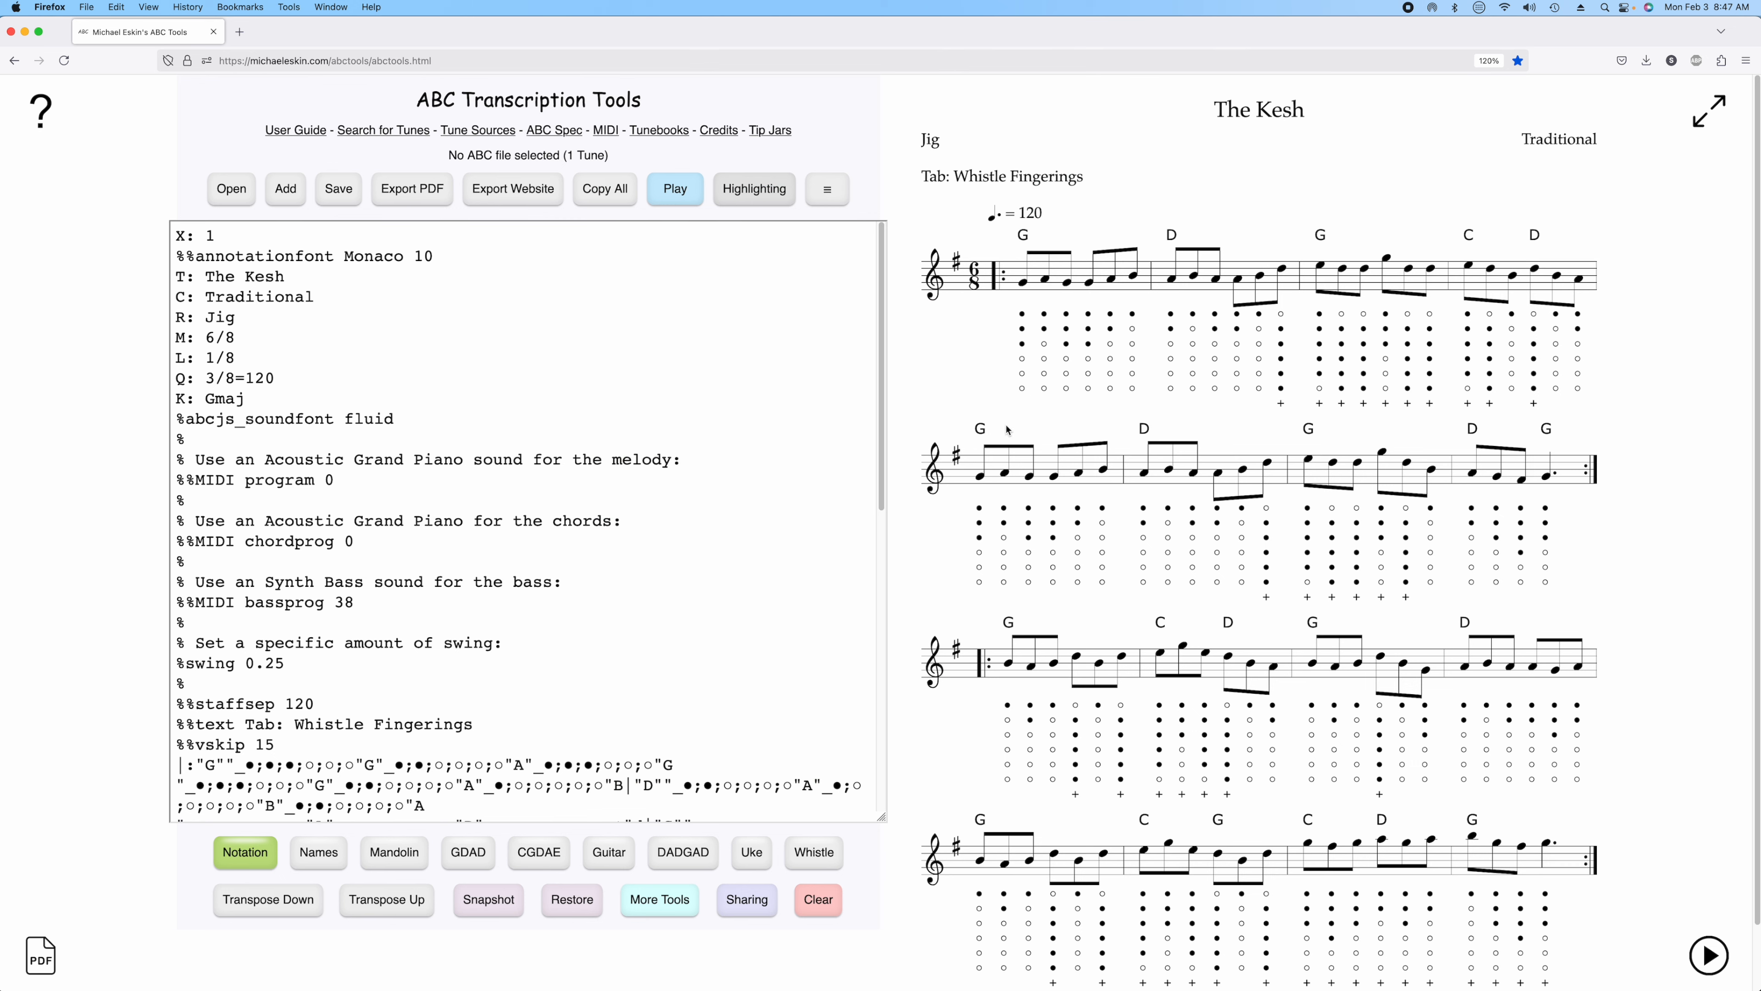
# Inject the custom whistle tab again with a semitone offset of -5.
pyautogui.click(681, 909)
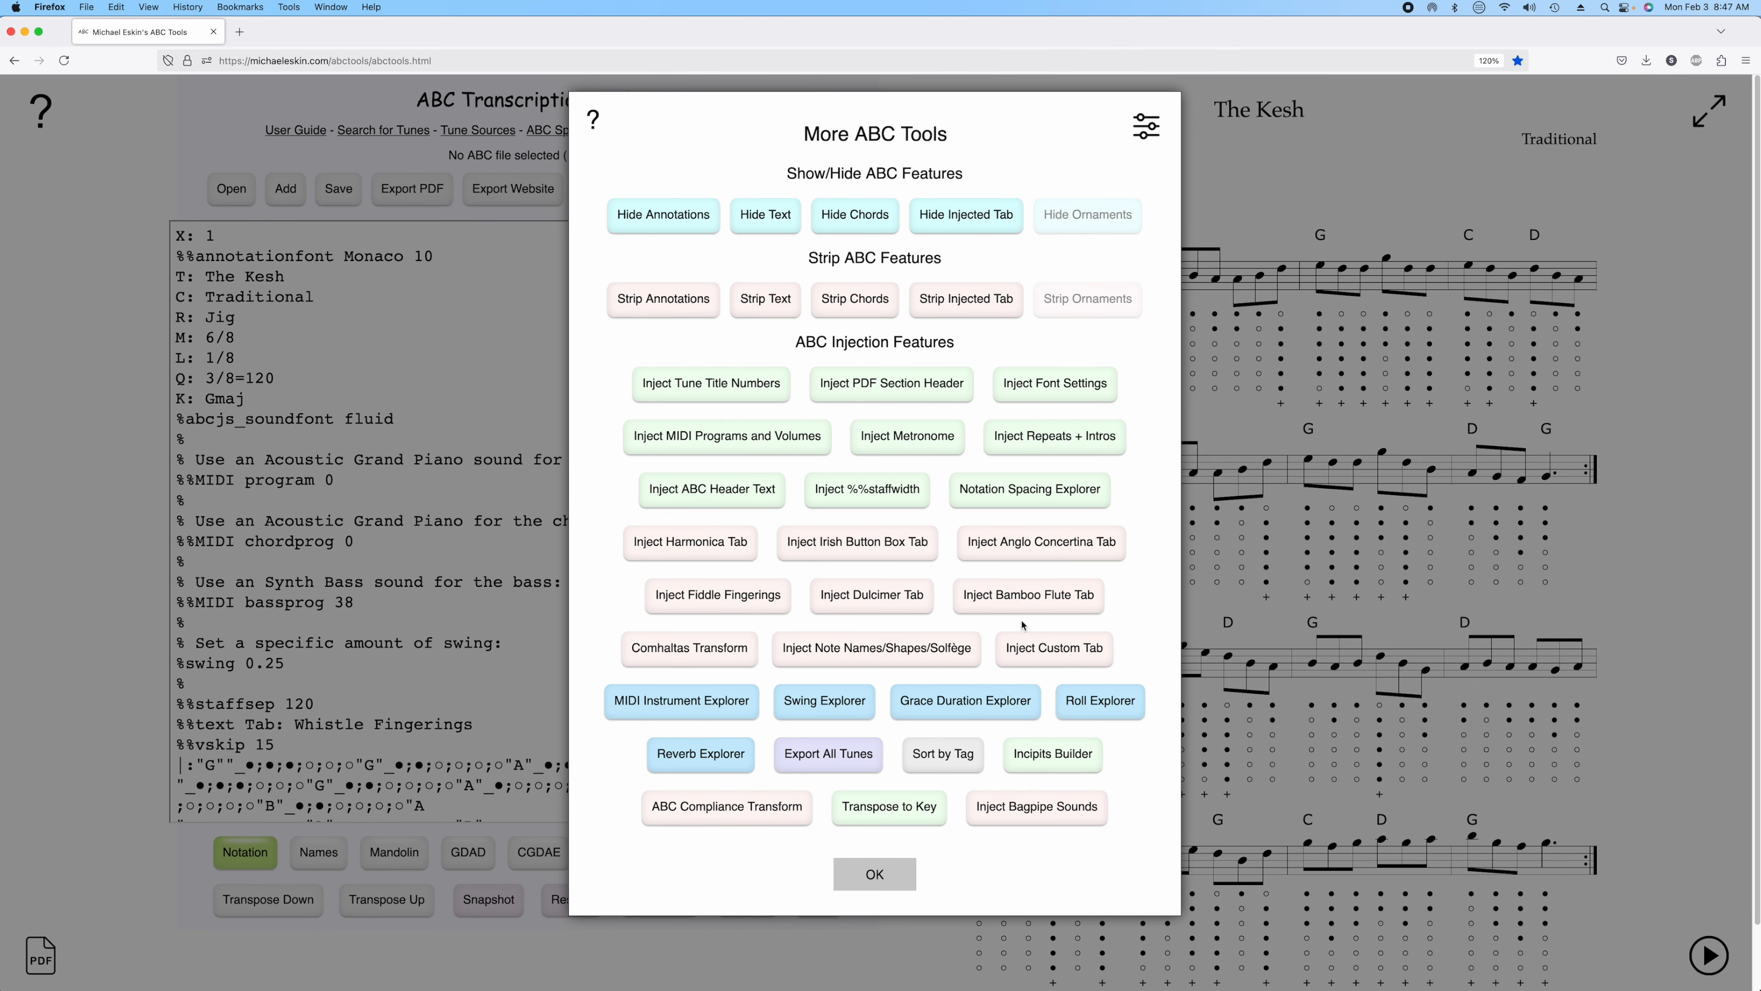
pyautogui.click(1032, 642)
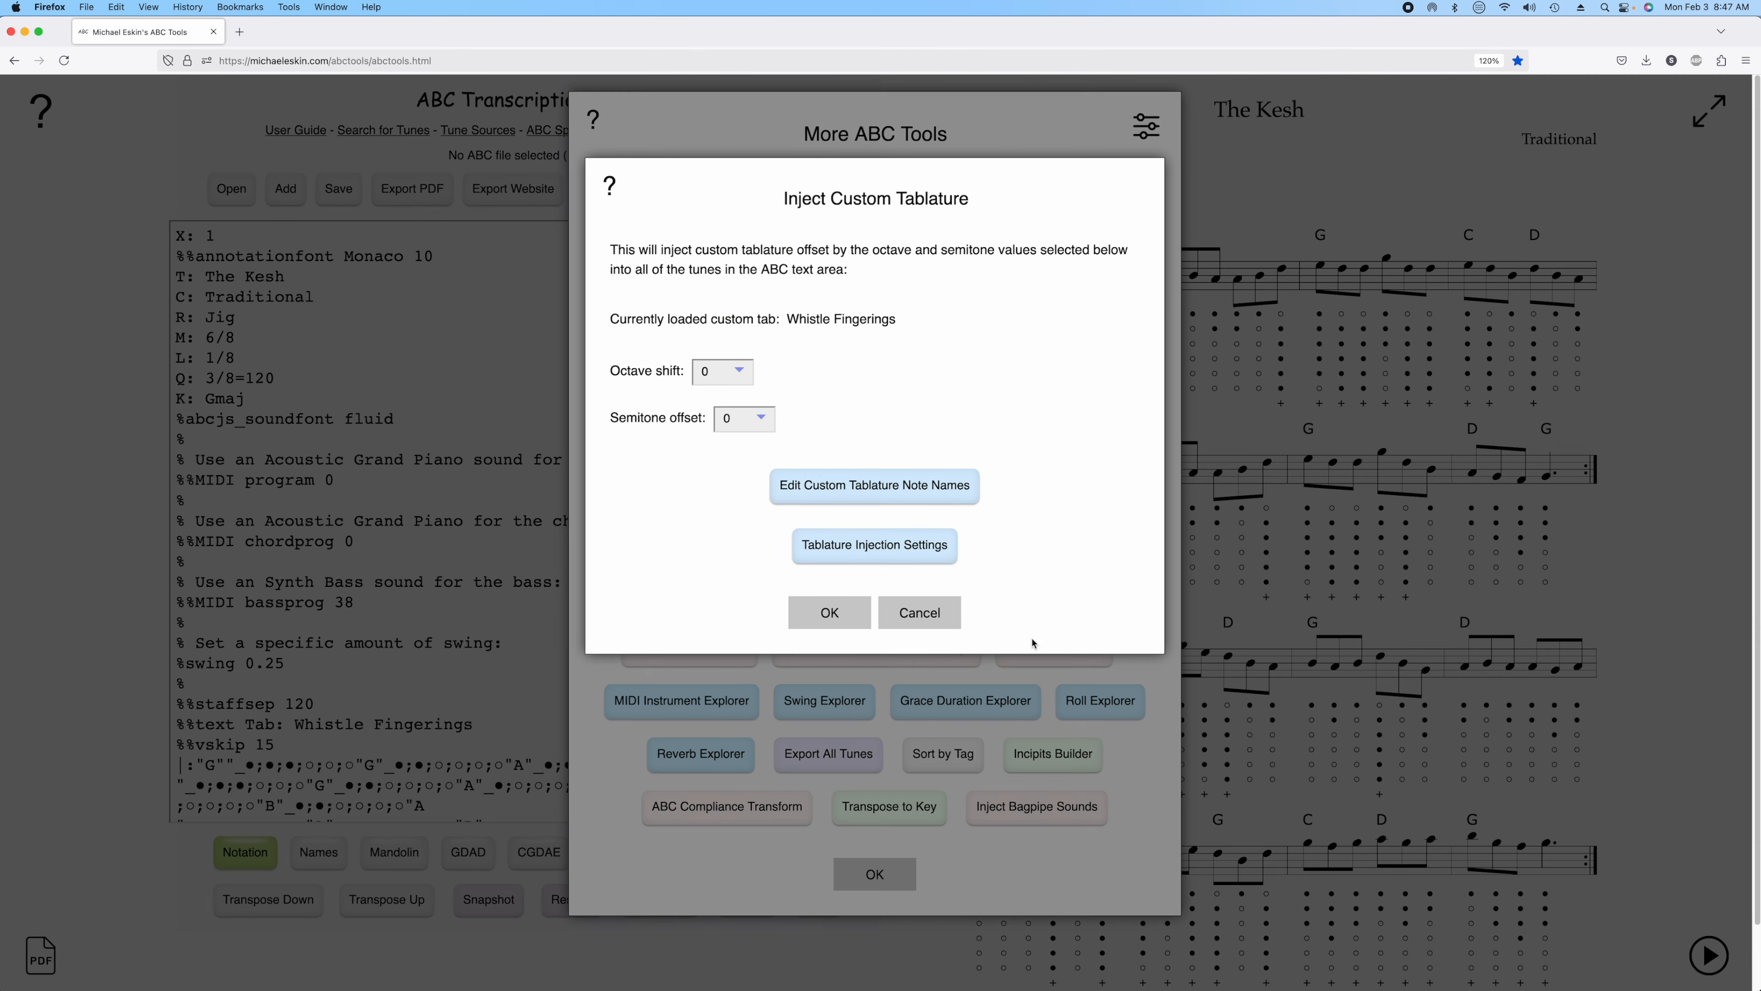
pyautogui.click(763, 425)
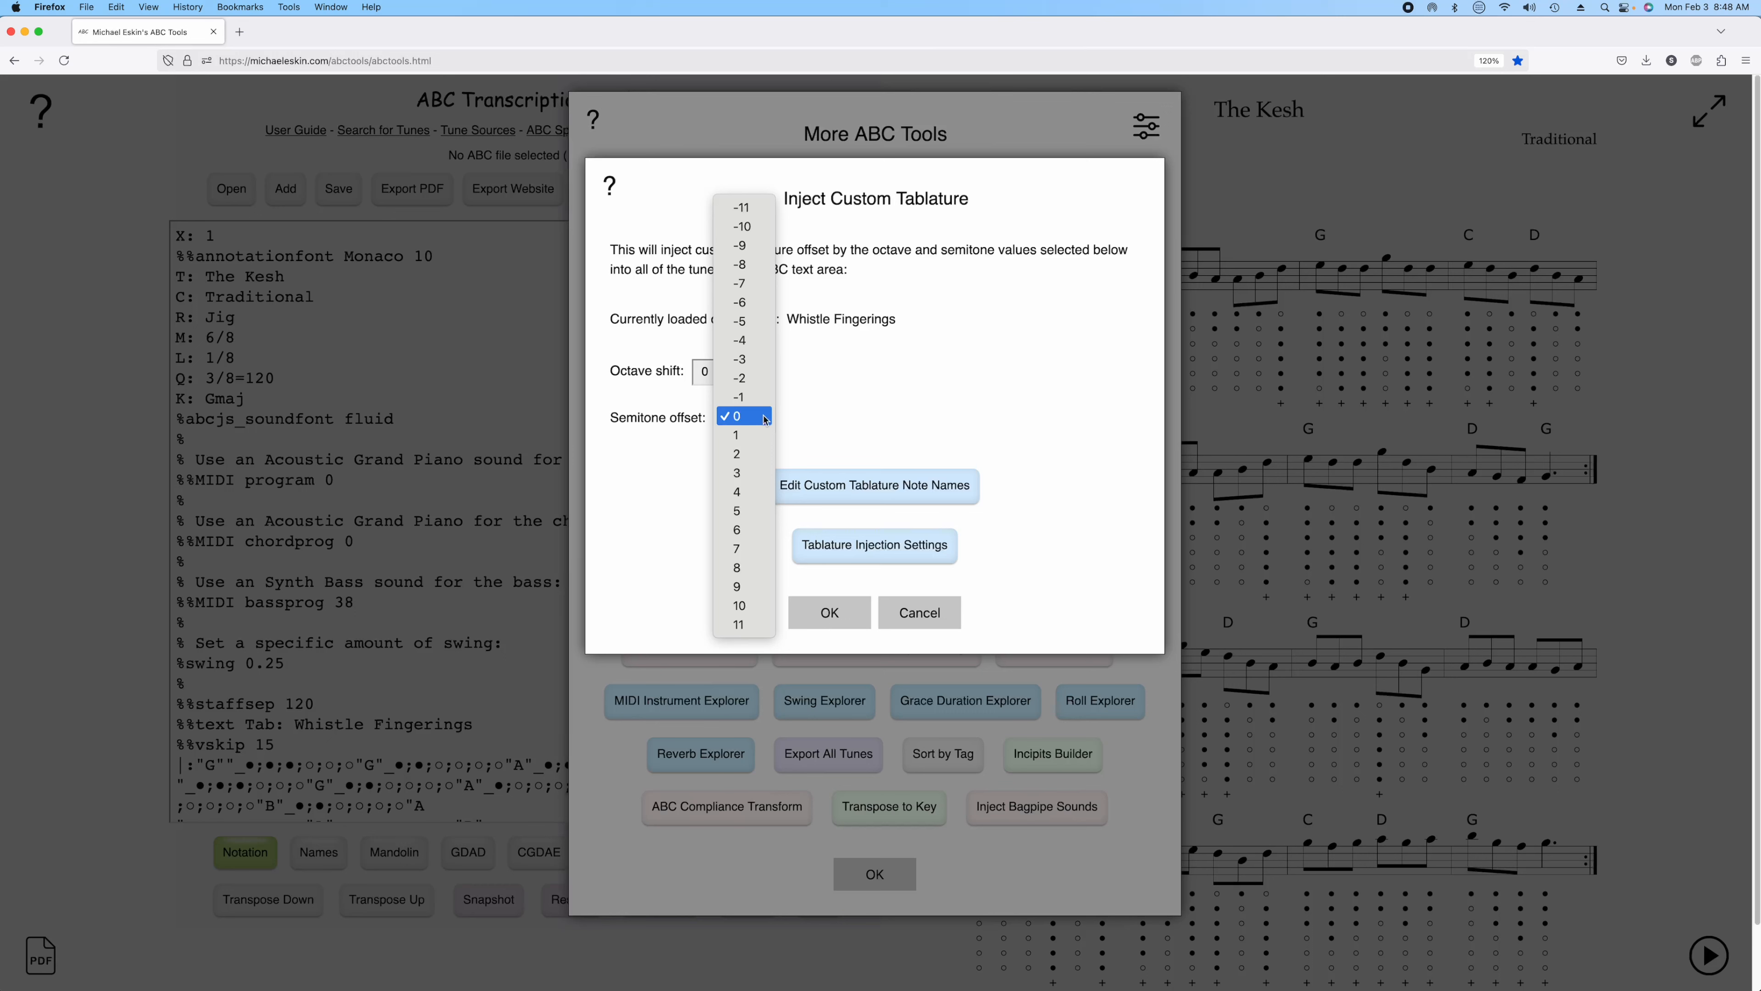
pyautogui.click(755, 330)
pyautogui.click(848, 619)
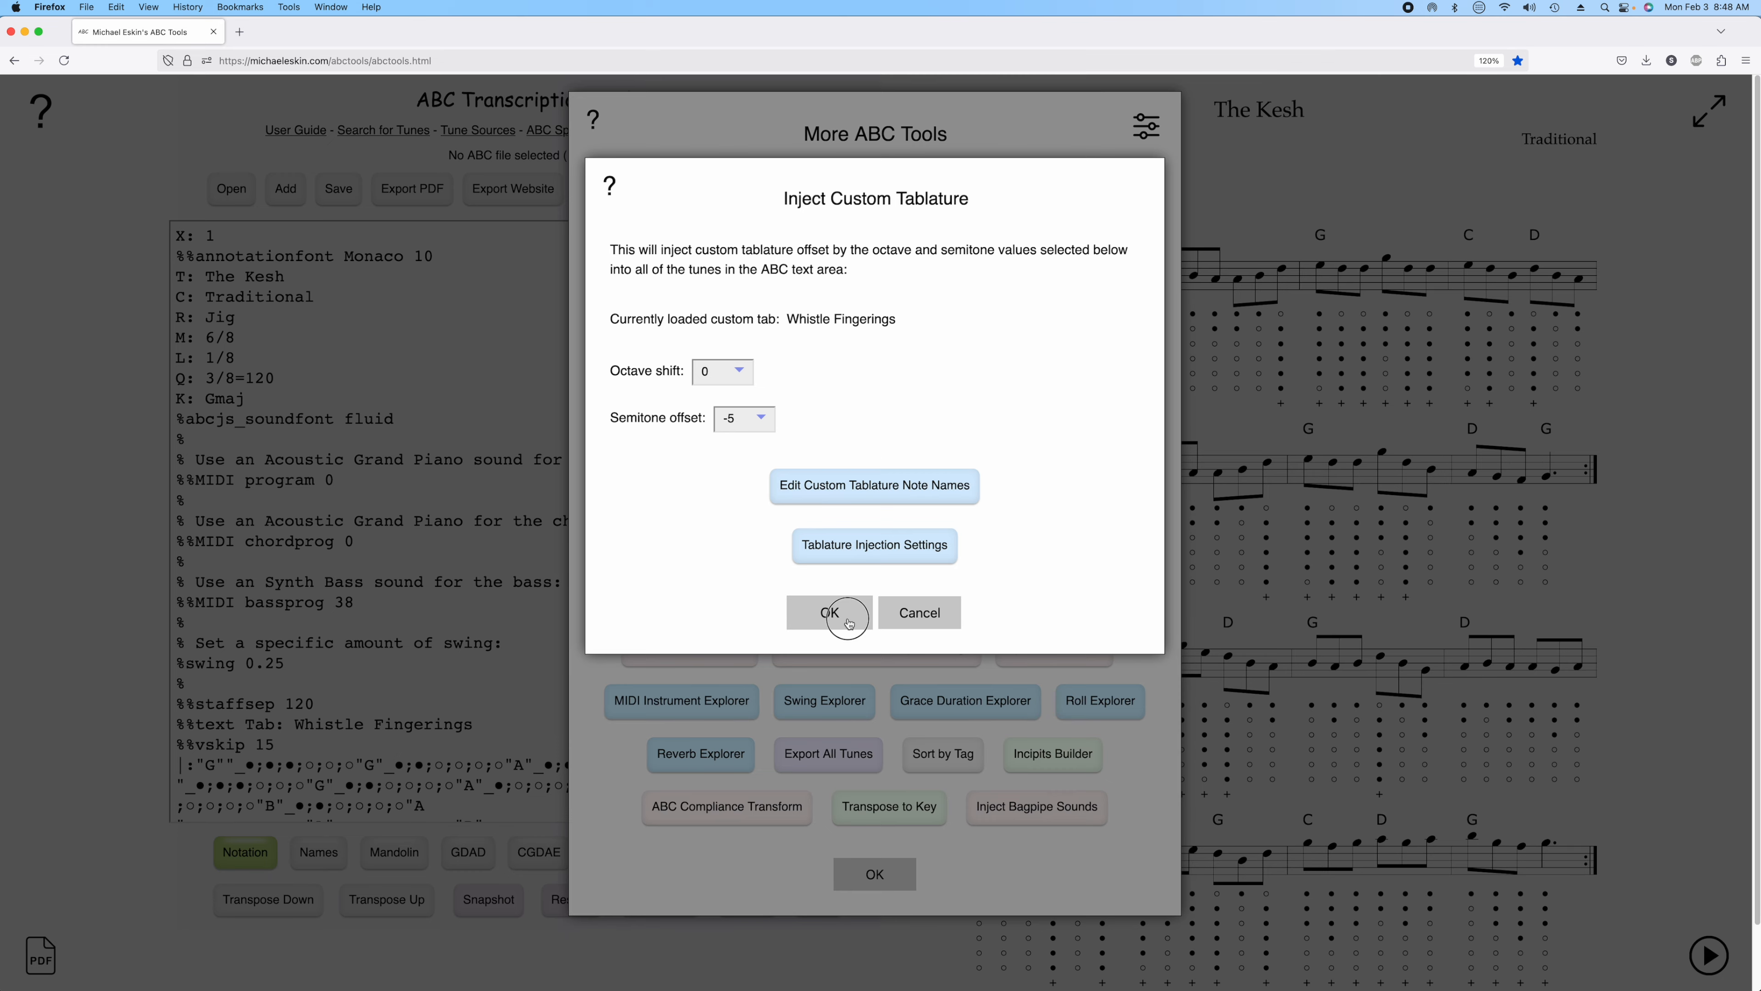
pyautogui.click(911, 874)
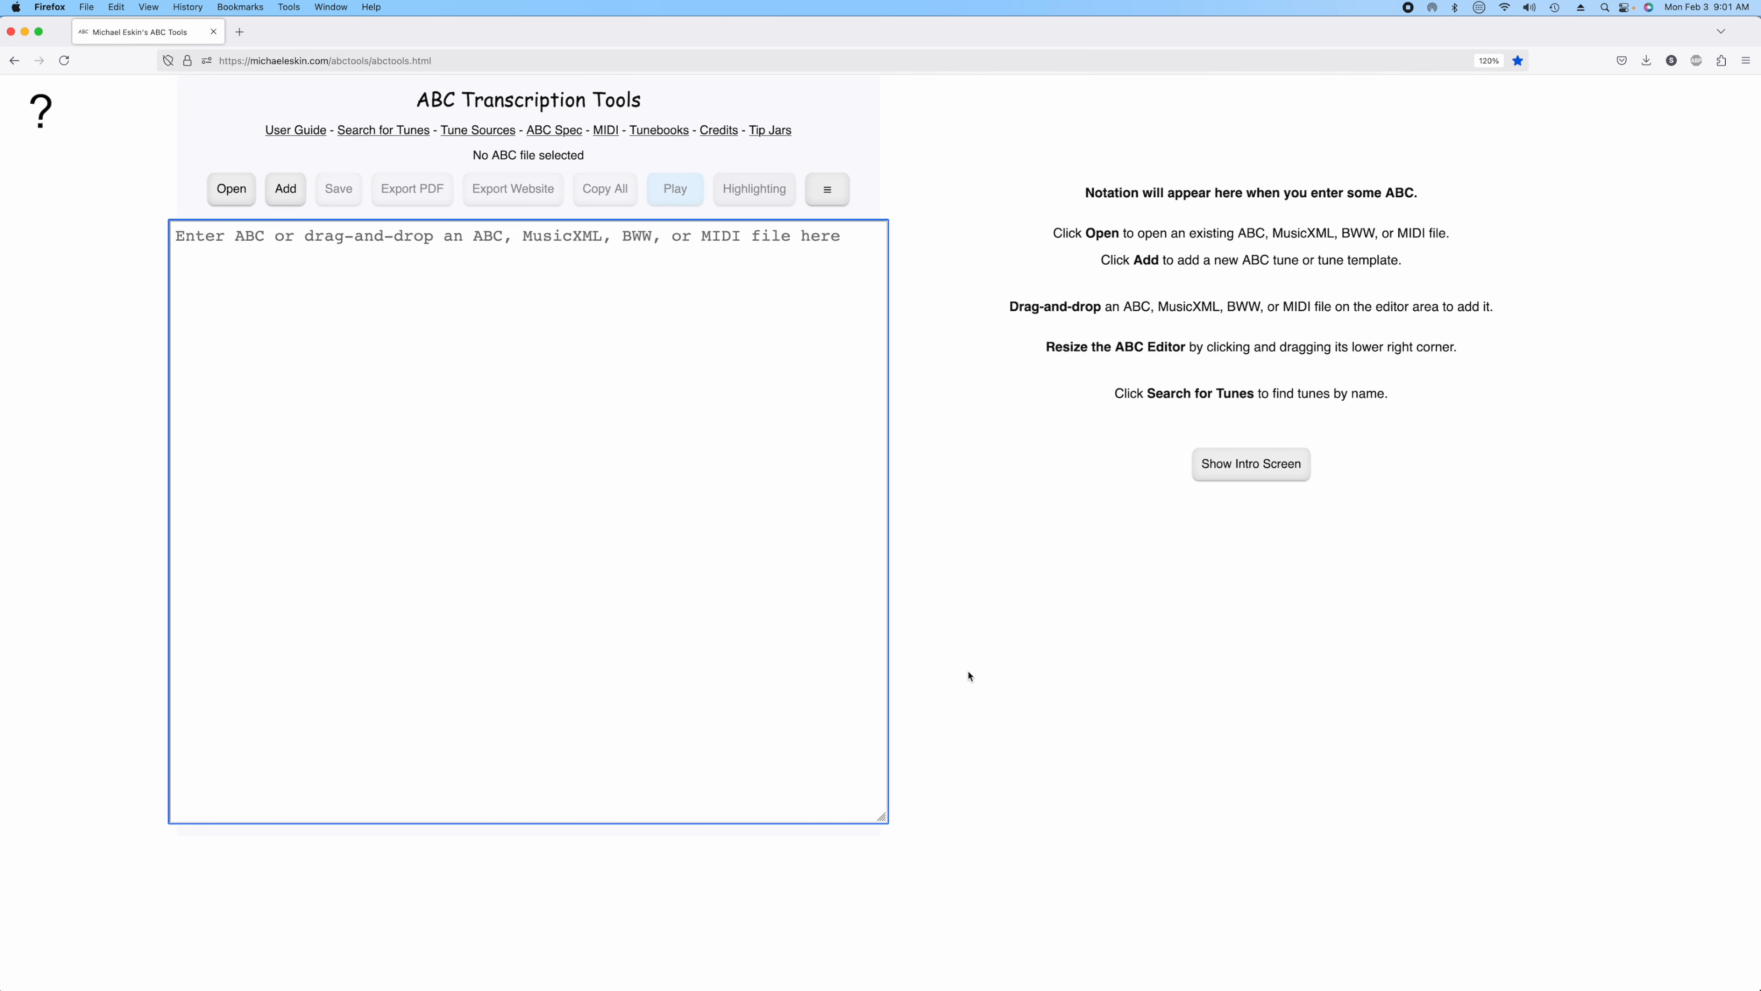
# Open the file Julia Delaney(1).abc.
pyautogui.click(233, 189)
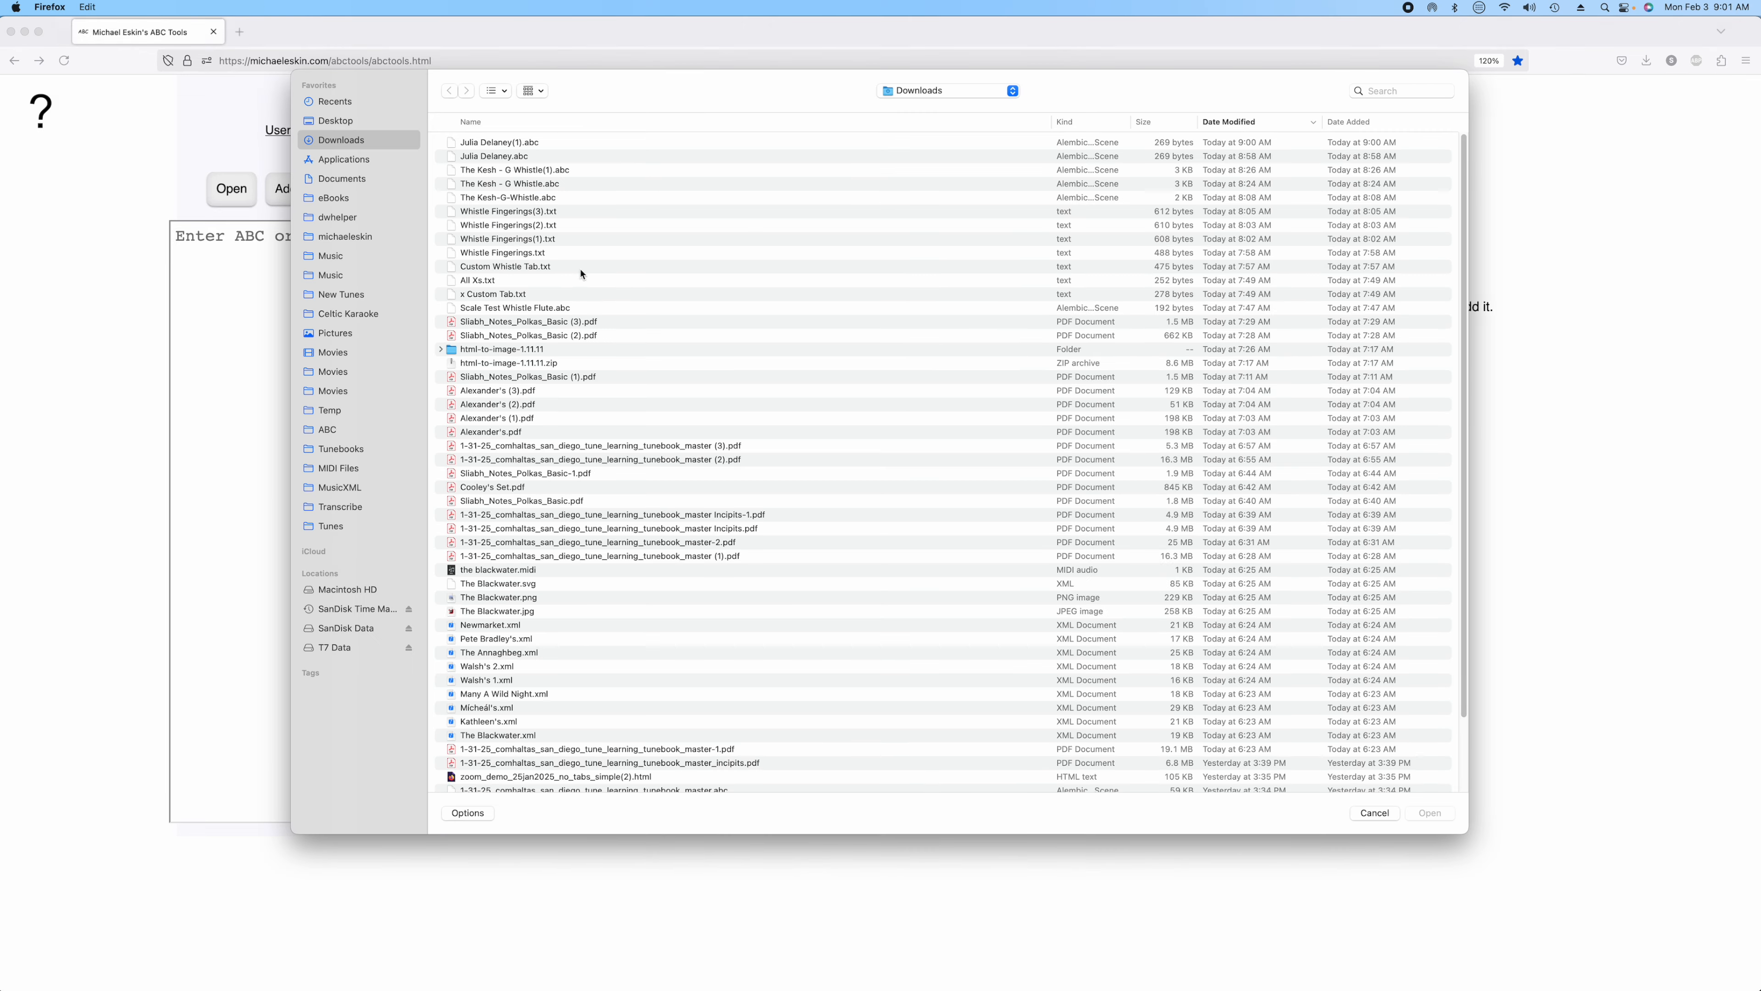
pyautogui.doubleClick(523, 144)
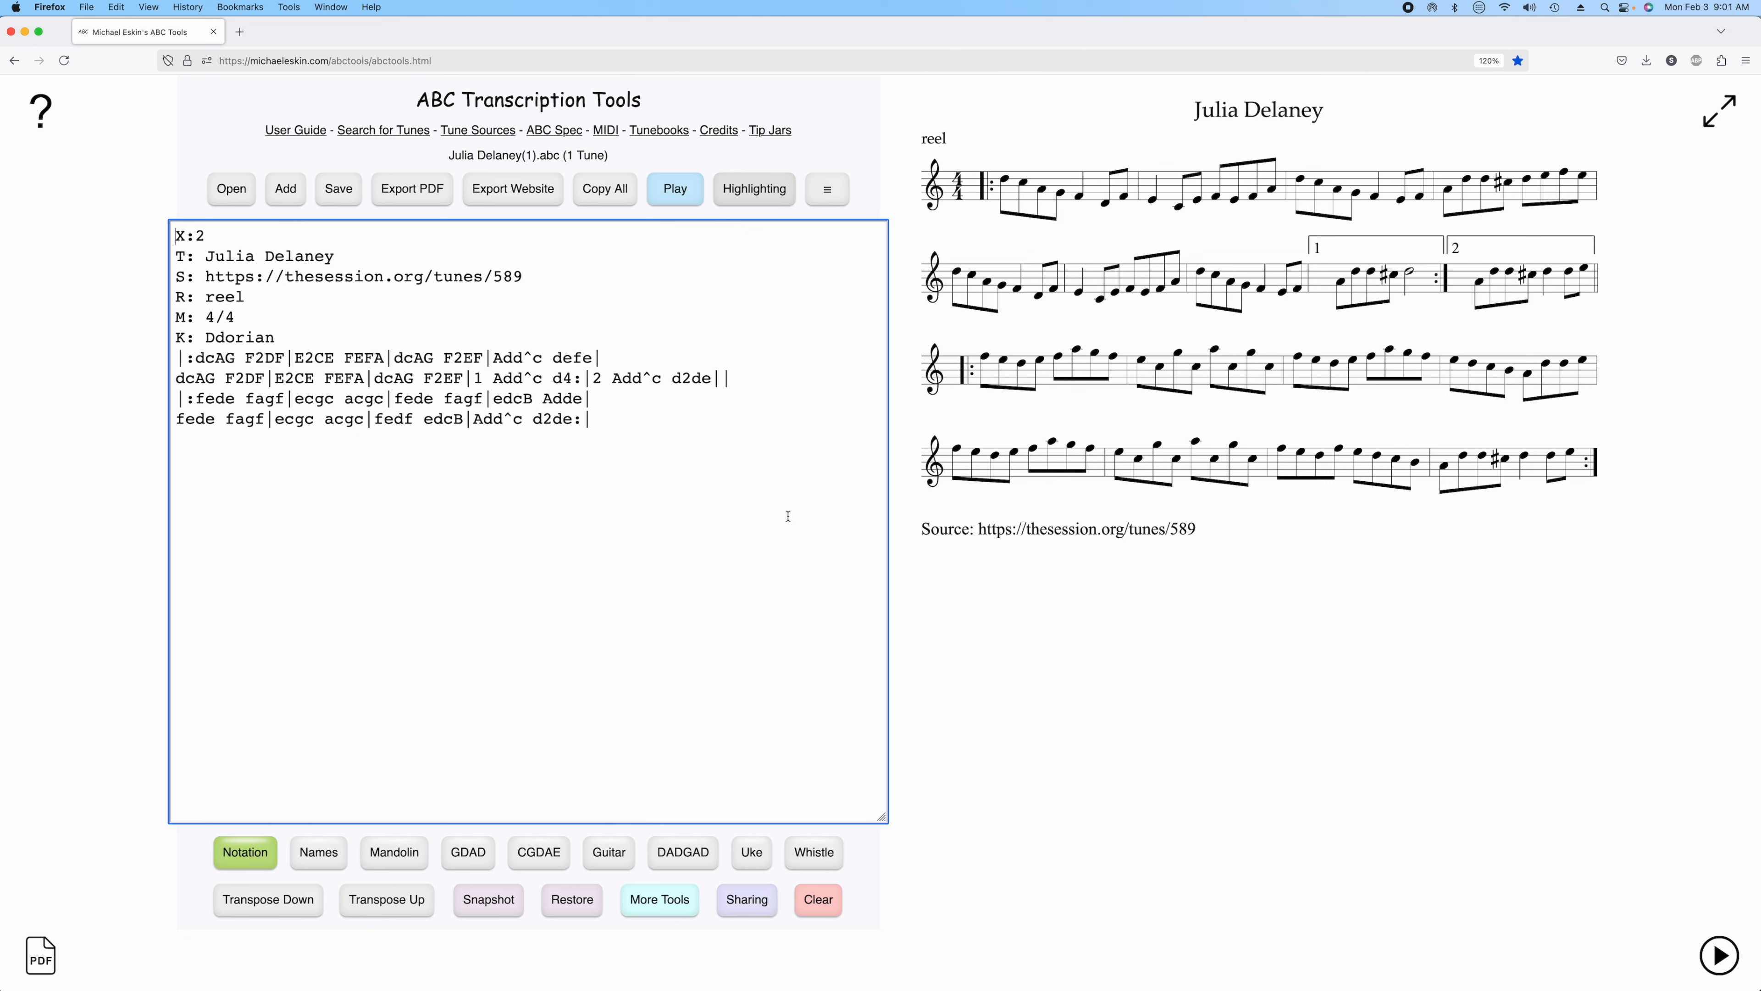
# View the tune with the built-in whistle tablature, then switch back to plain notation.
pyautogui.click(814, 851)
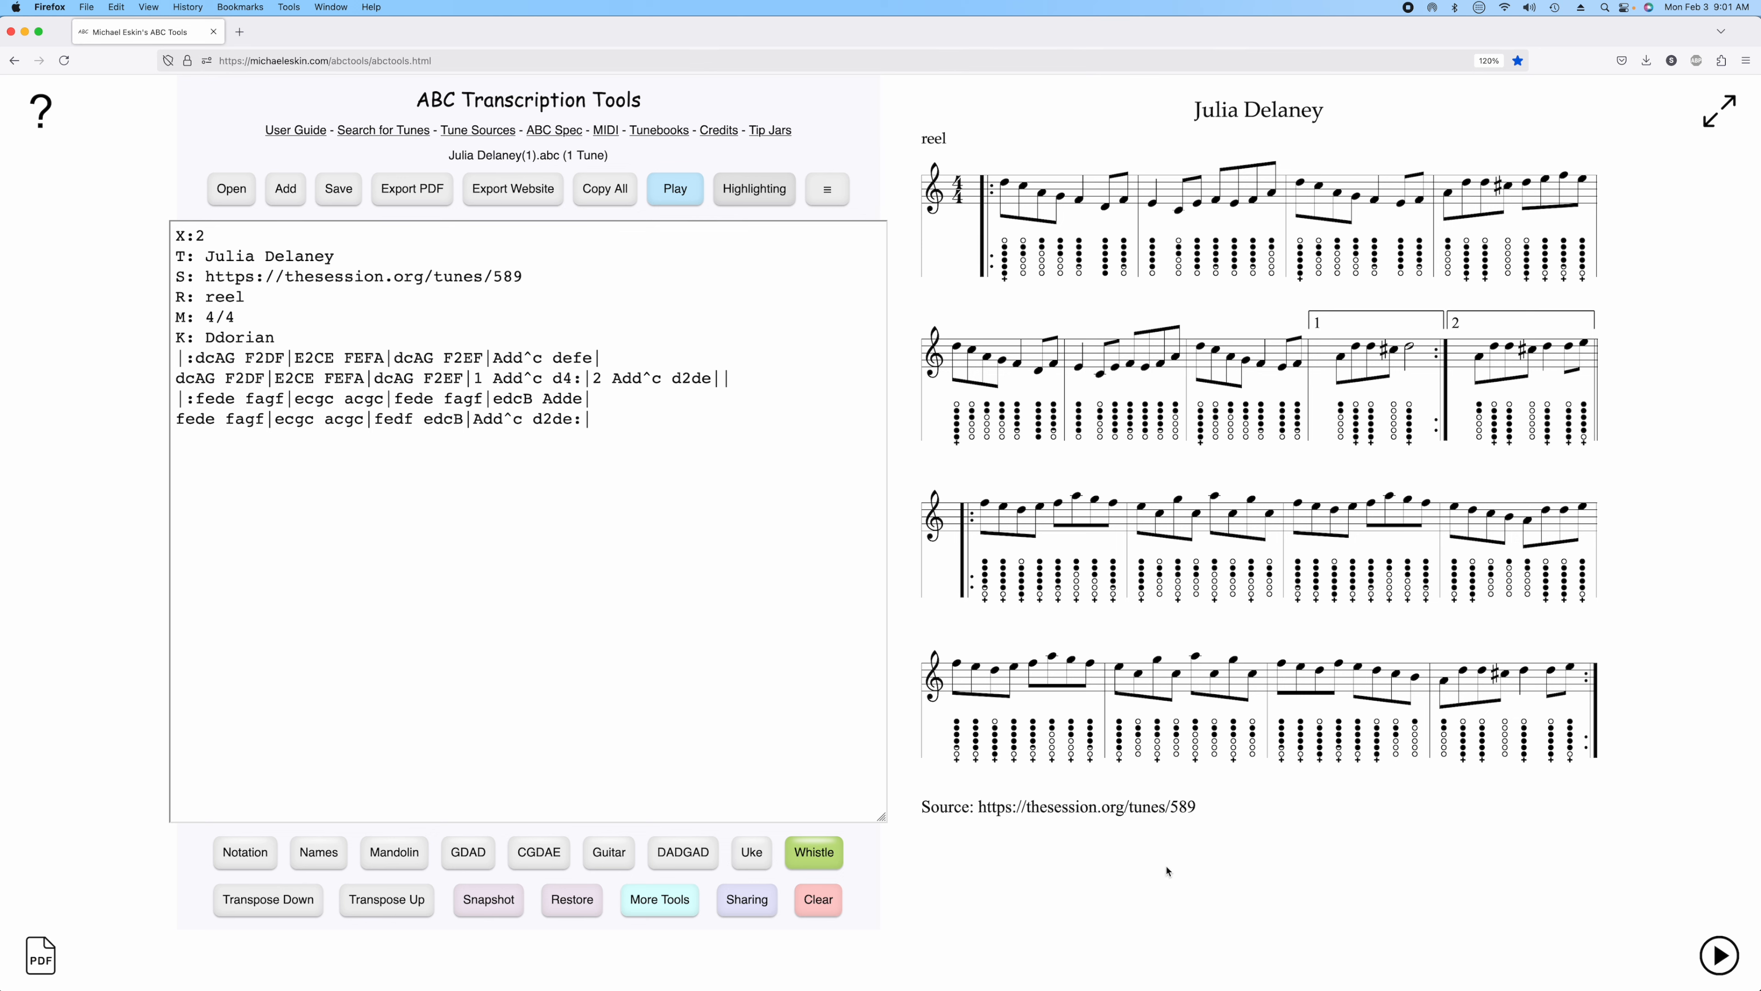
pyautogui.click(242, 850)
pyautogui.click(836, 866)
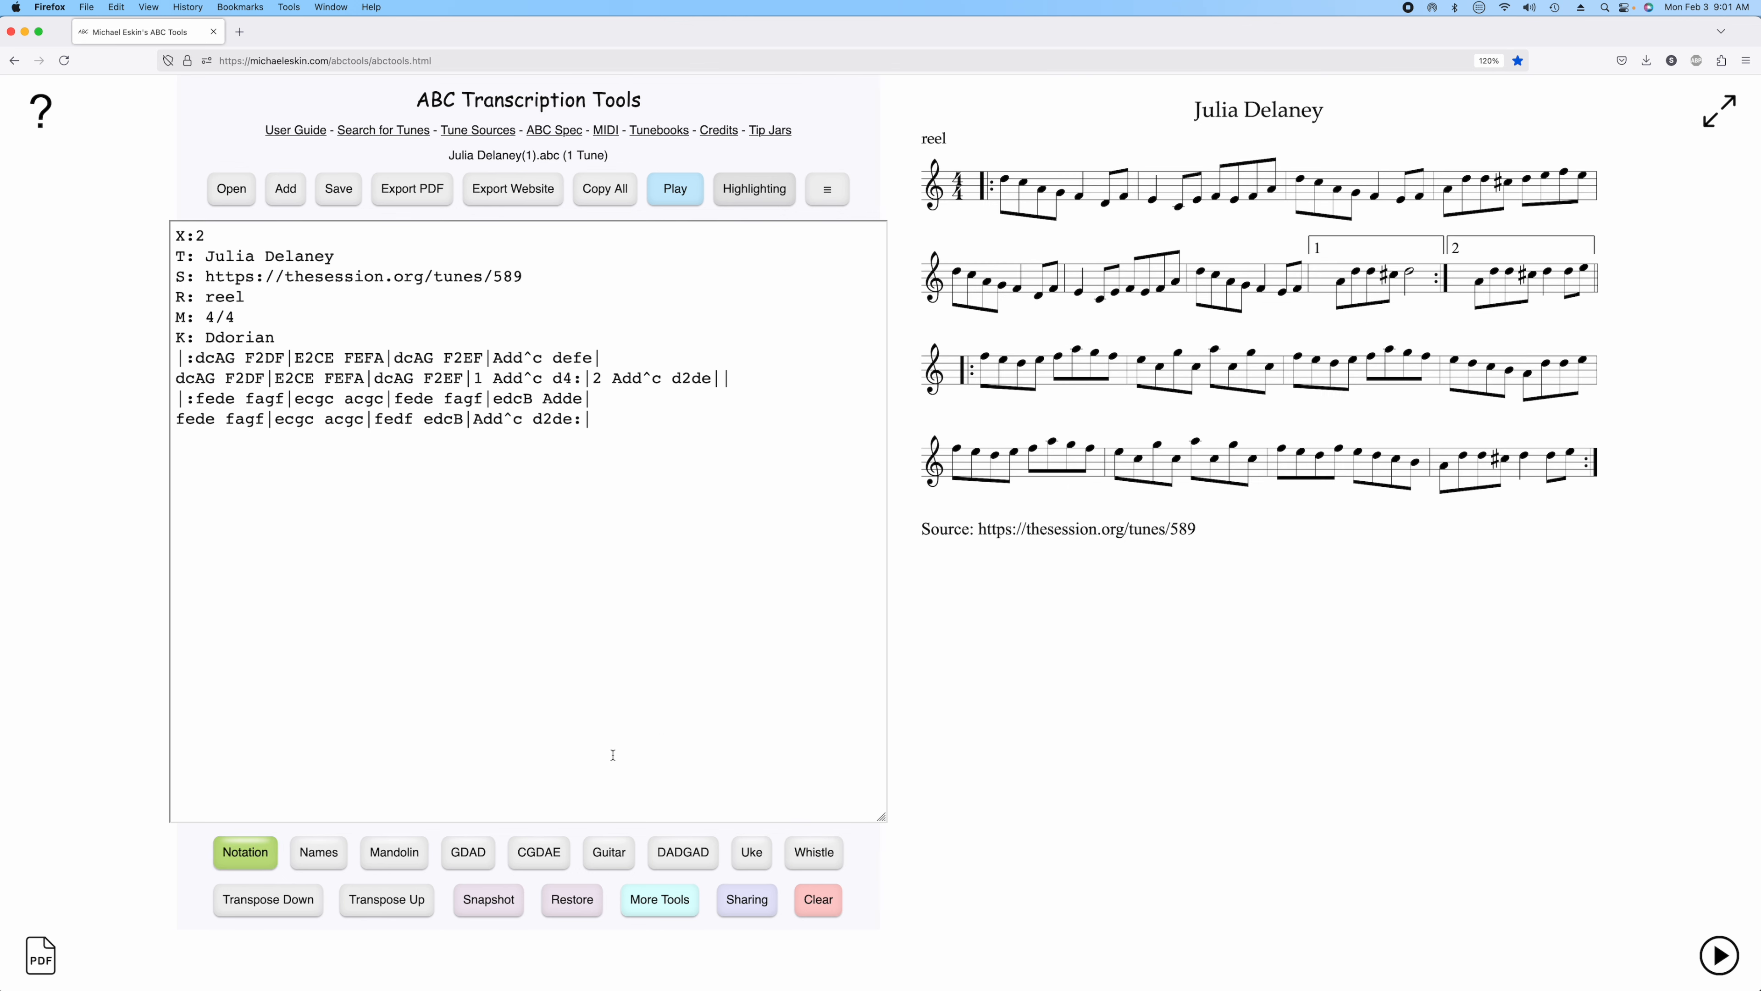
# Inject the custom whistle fingering tab with a semitone offset of 2.
pyautogui.click(687, 912)
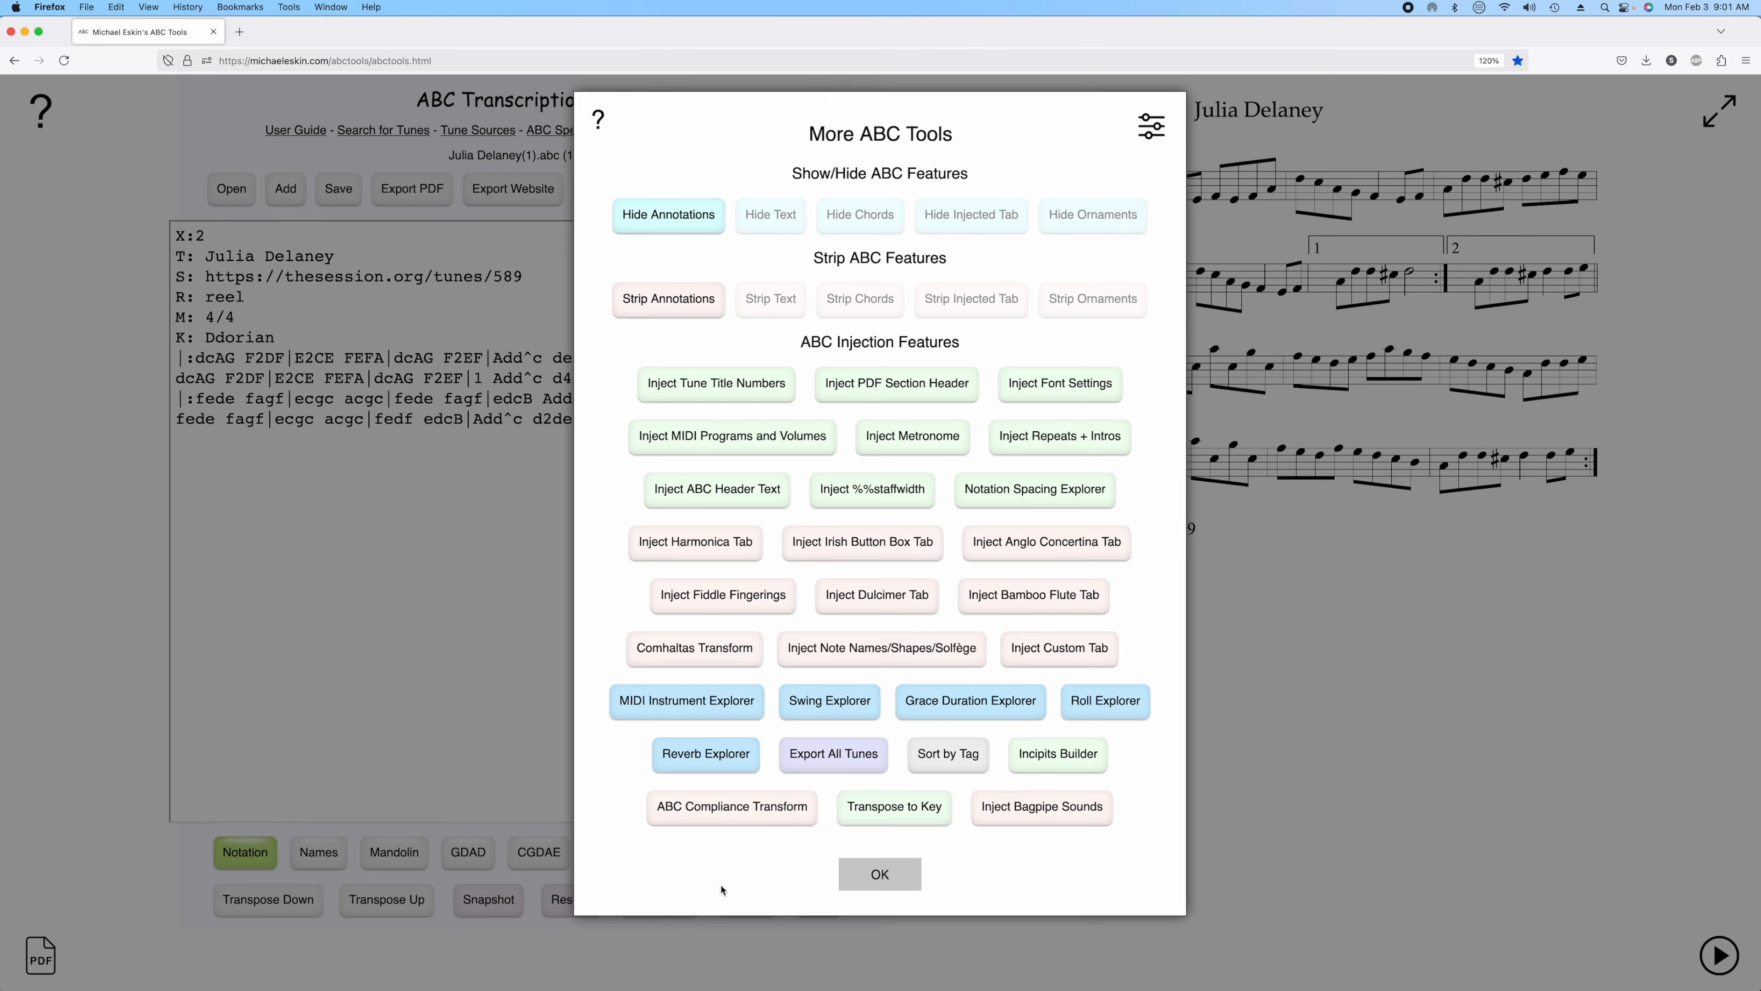
pyautogui.click(1045, 645)
pyautogui.click(766, 419)
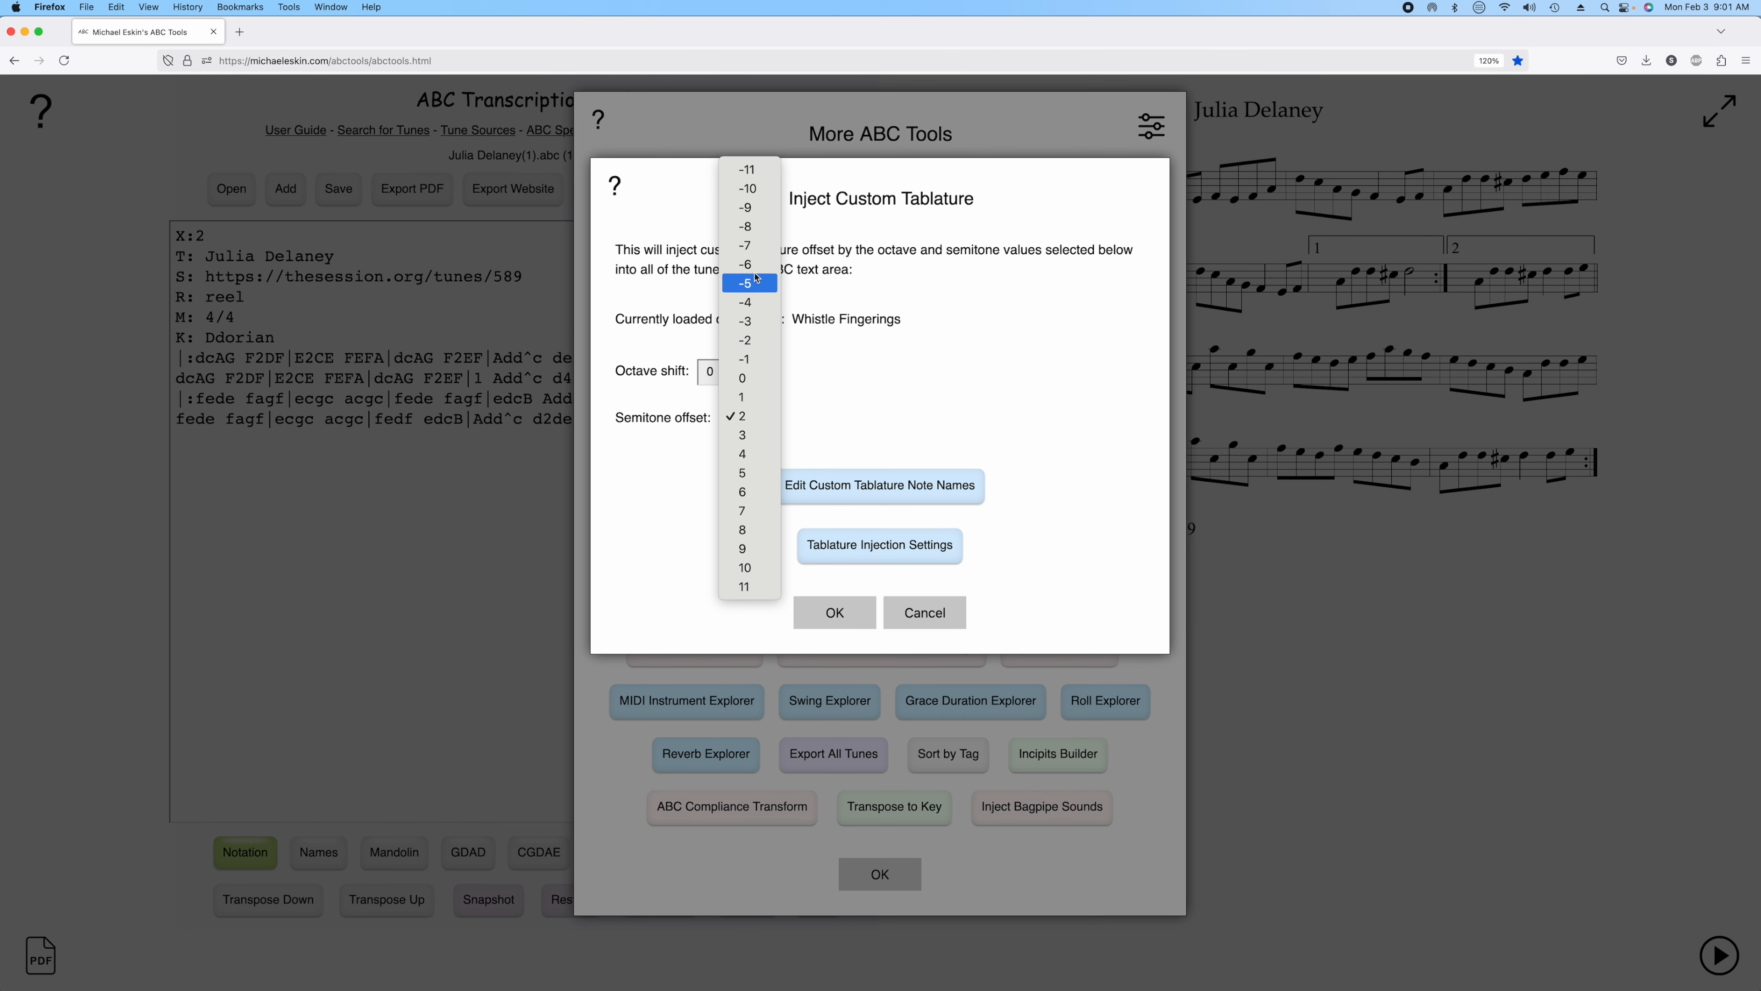
pyautogui.click(745, 417)
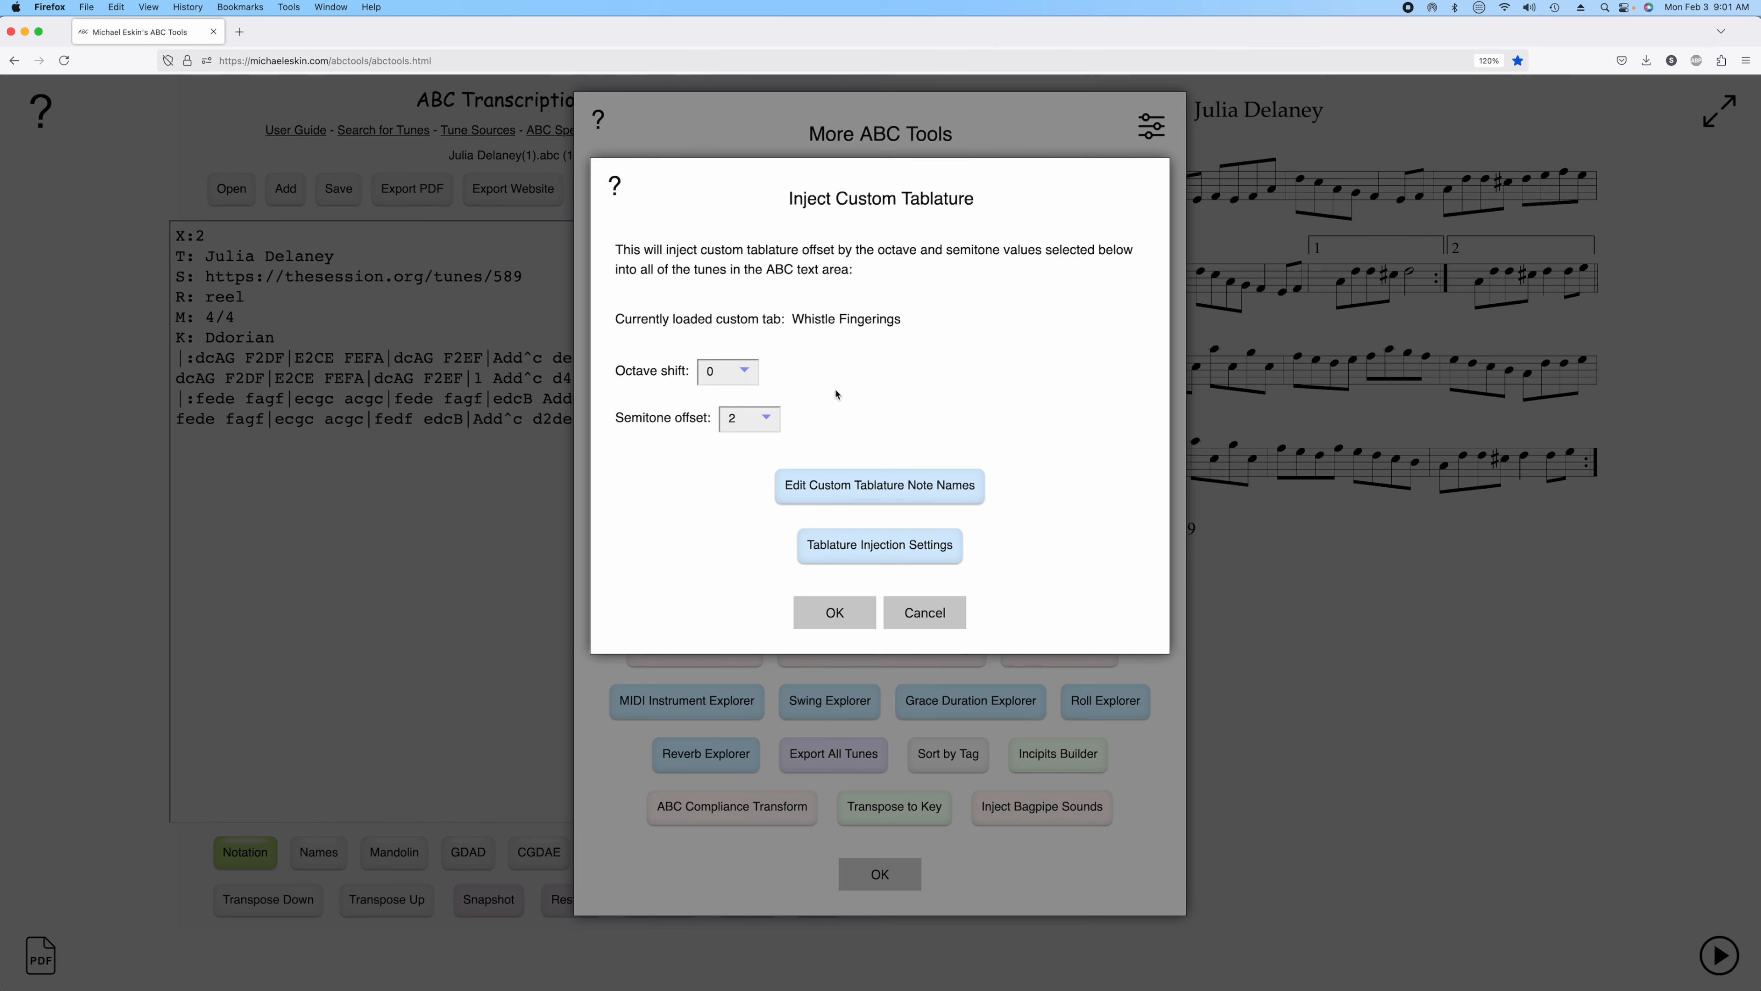
pyautogui.click(835, 613)
pyautogui.click(899, 881)
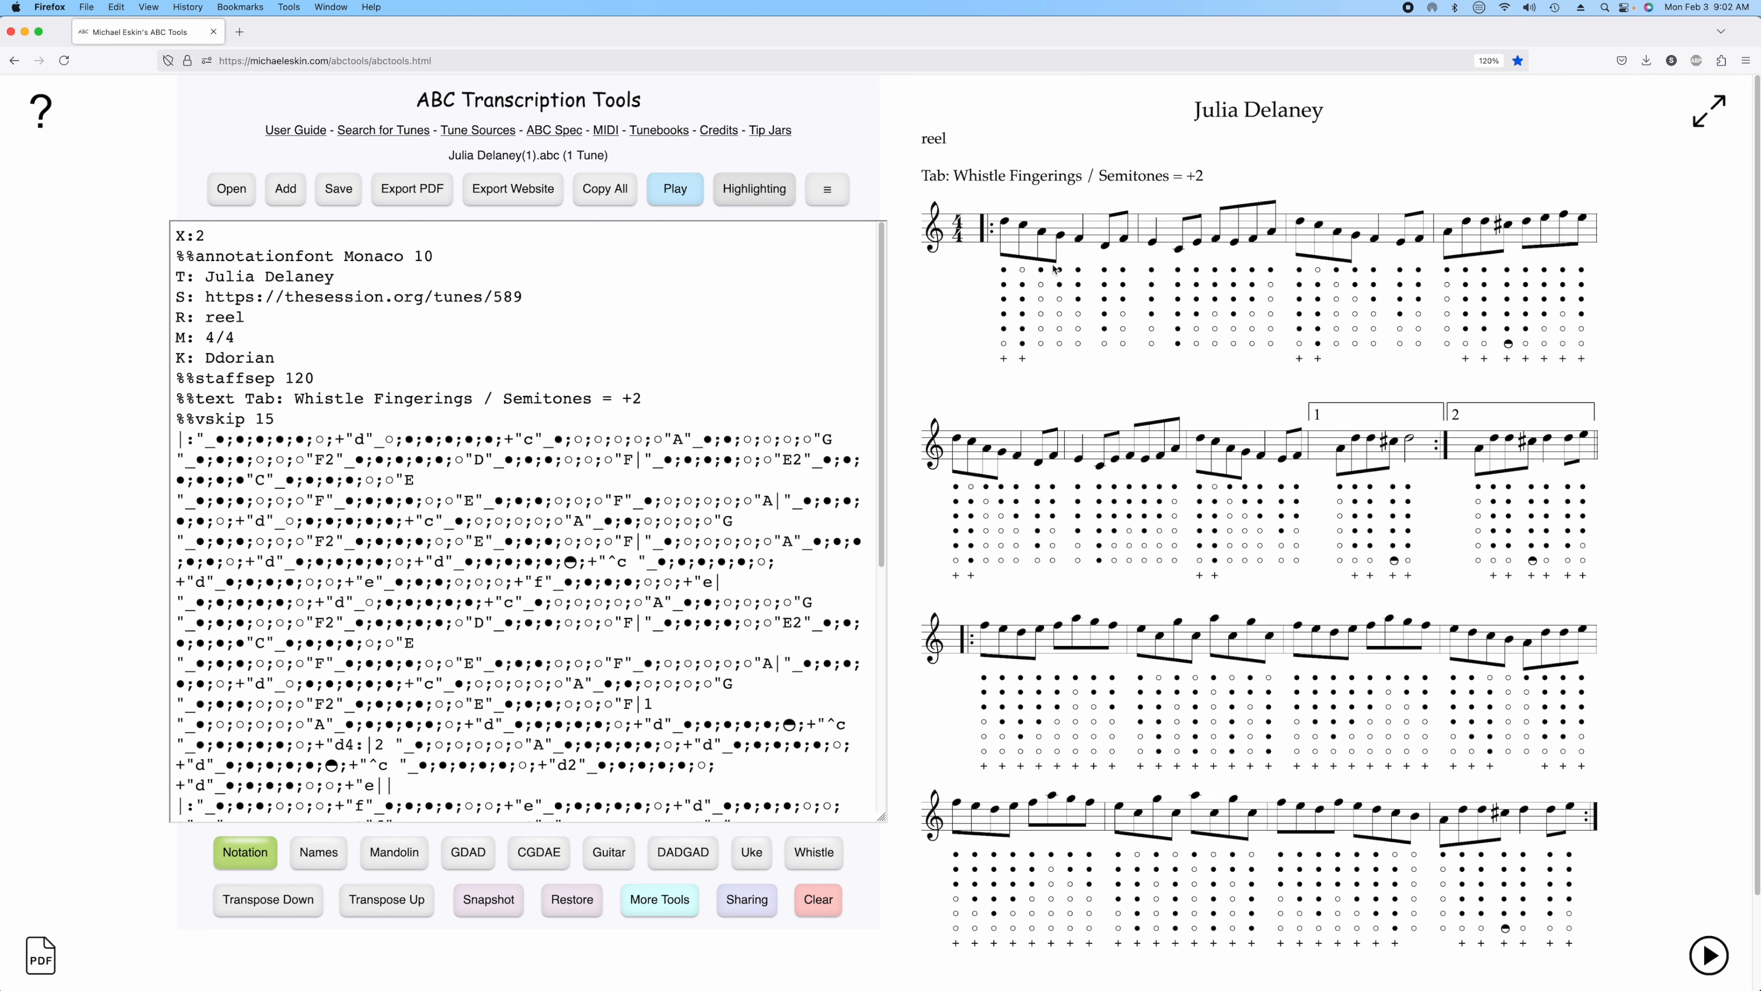
# View the tabbed score full screen, restore the layout, and play the tune back in the player.
pyautogui.click(1709, 111)
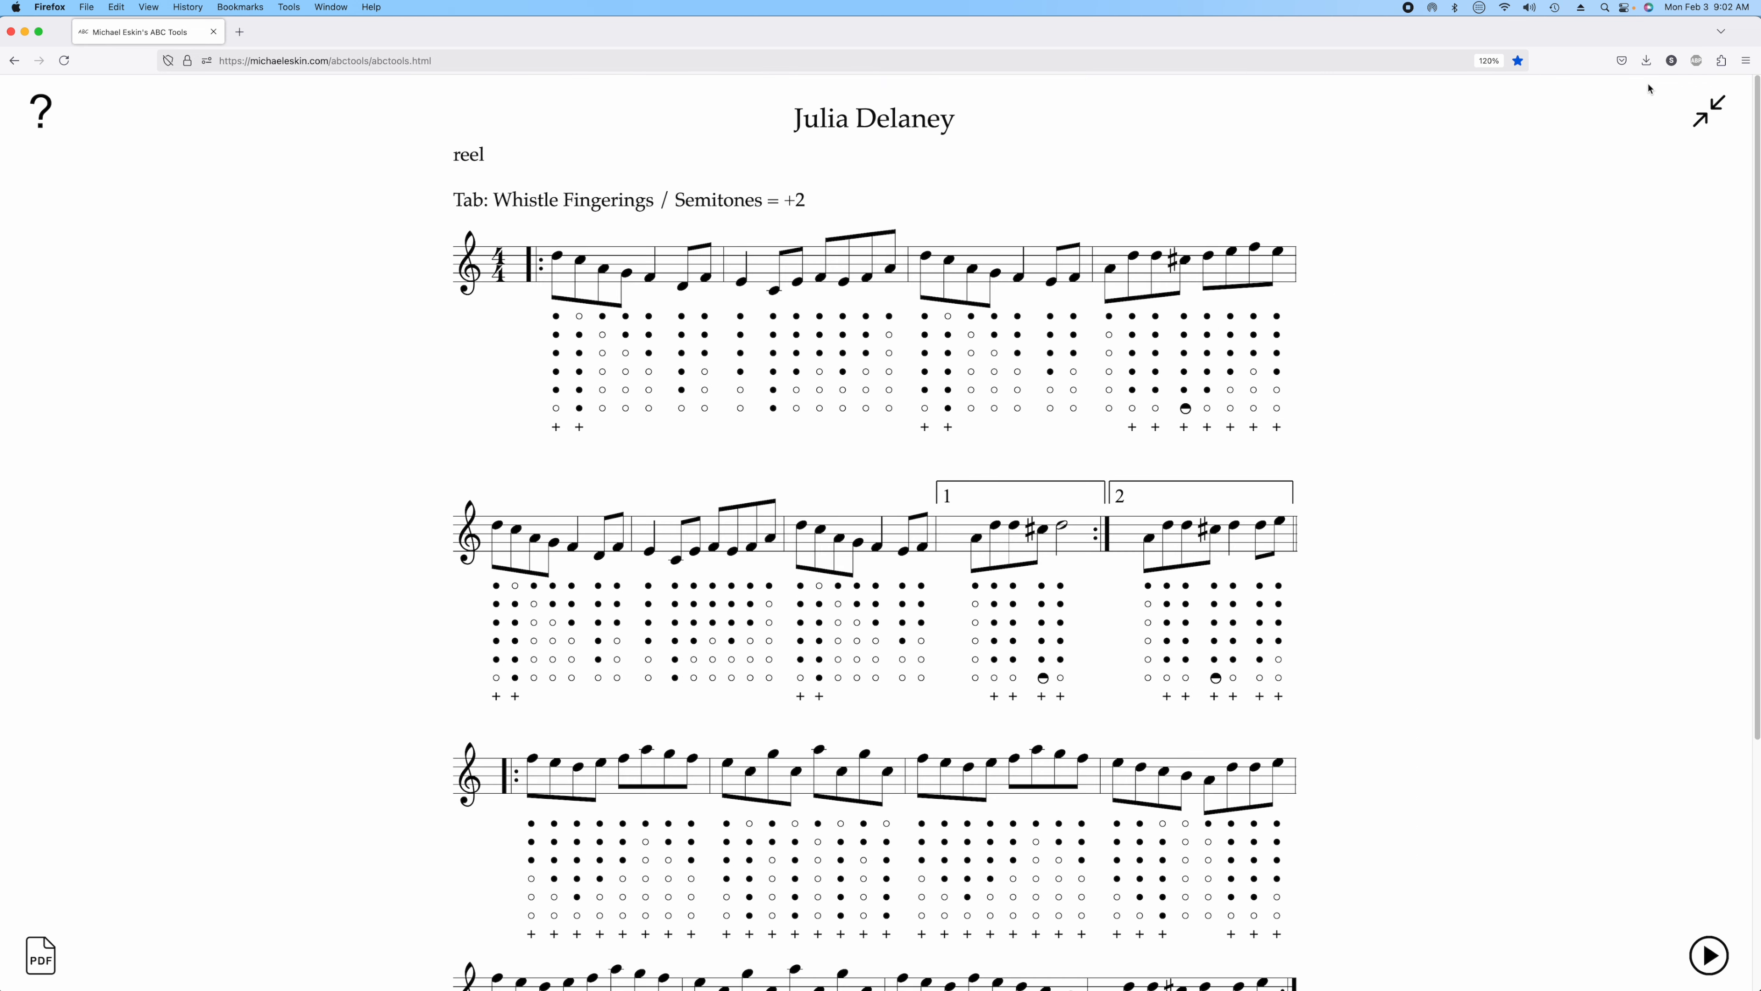
pyautogui.click(1709, 111)
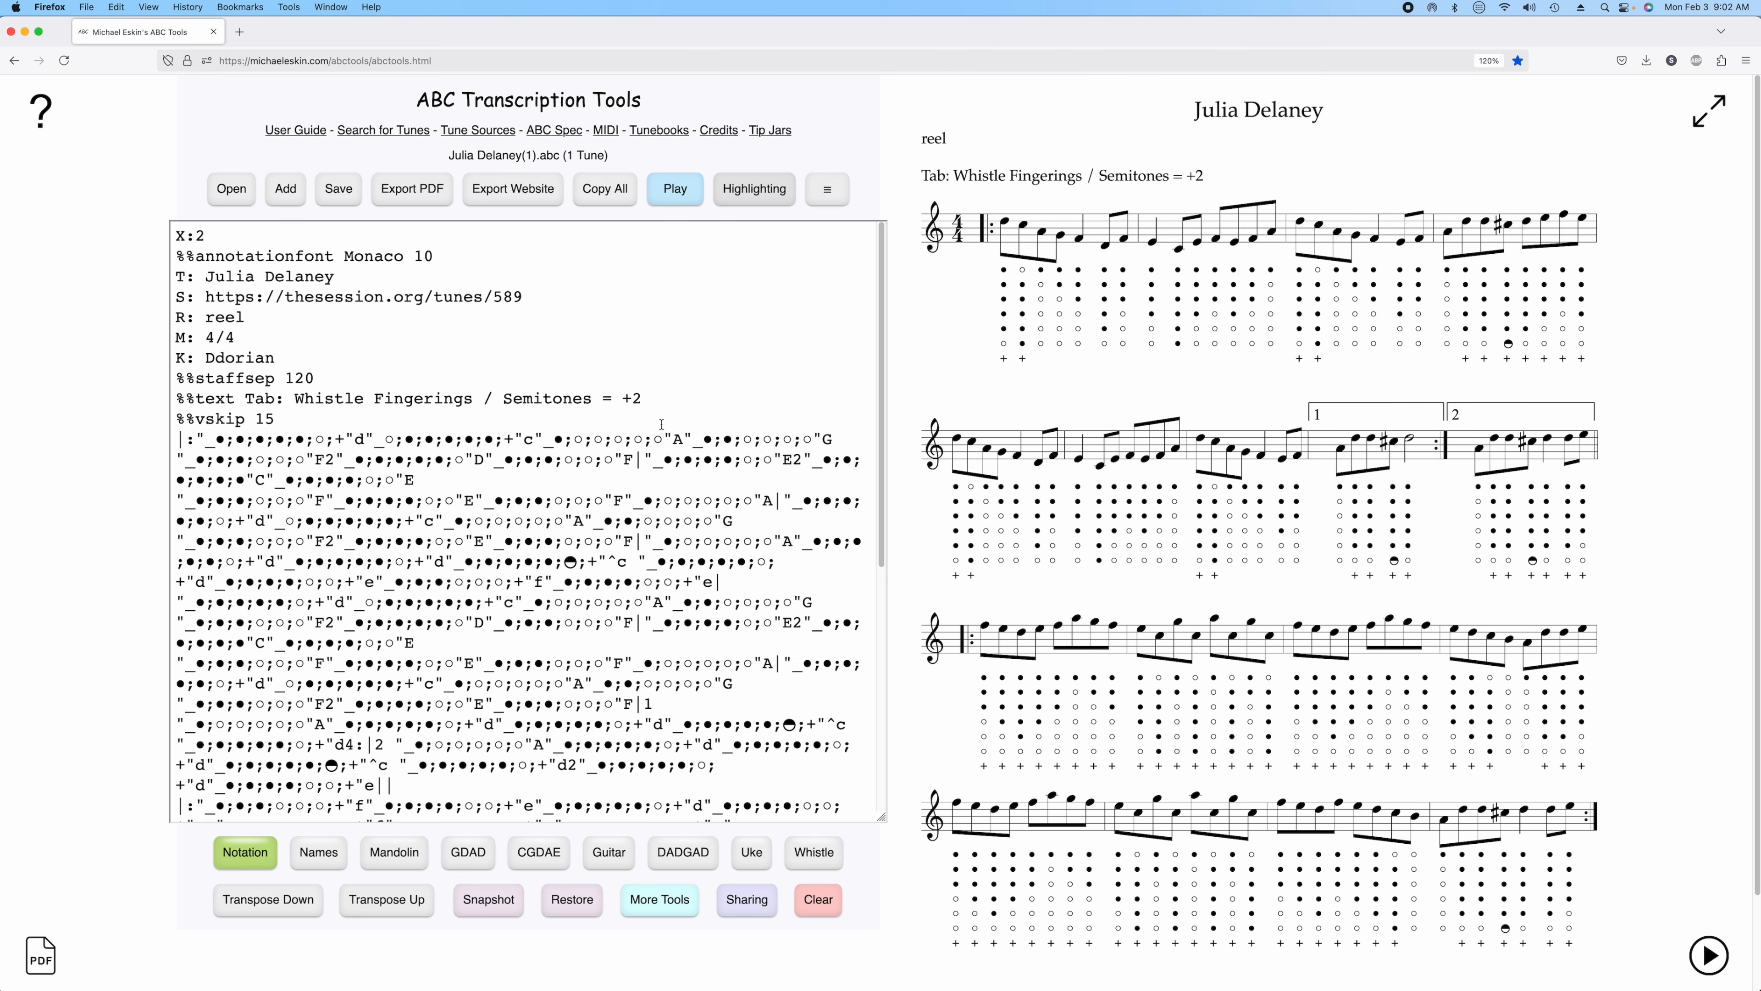
pyautogui.click(675, 188)
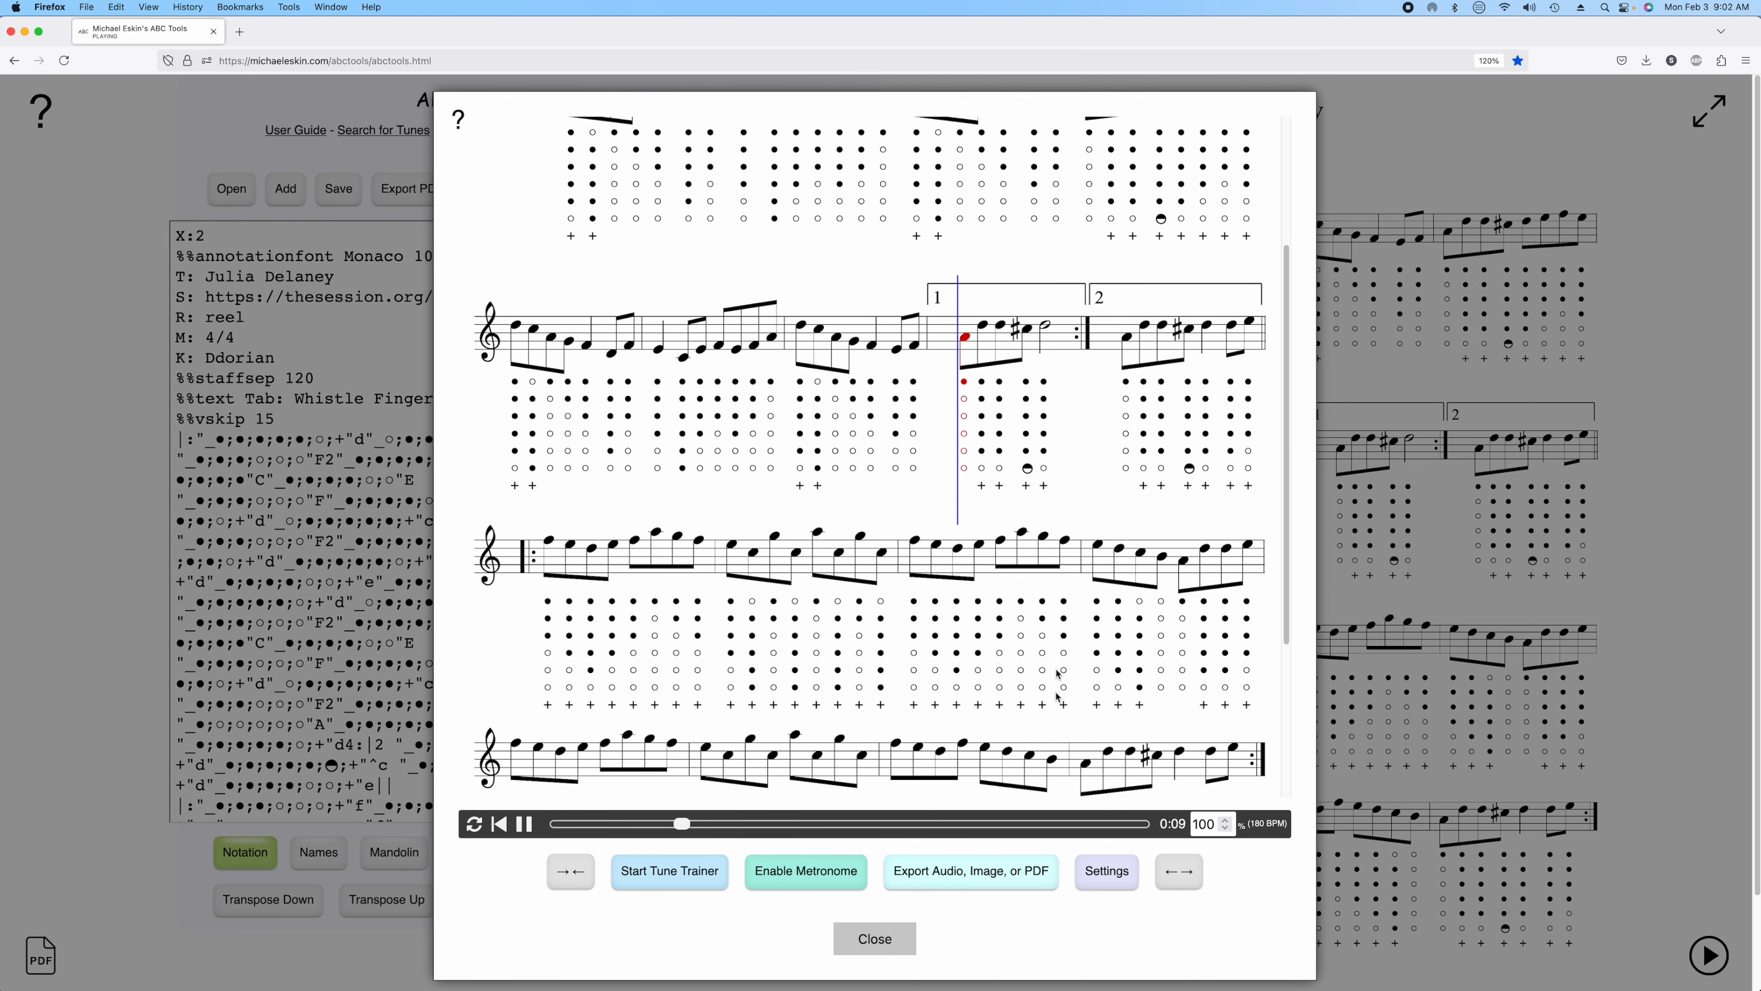
pyautogui.click(877, 939)
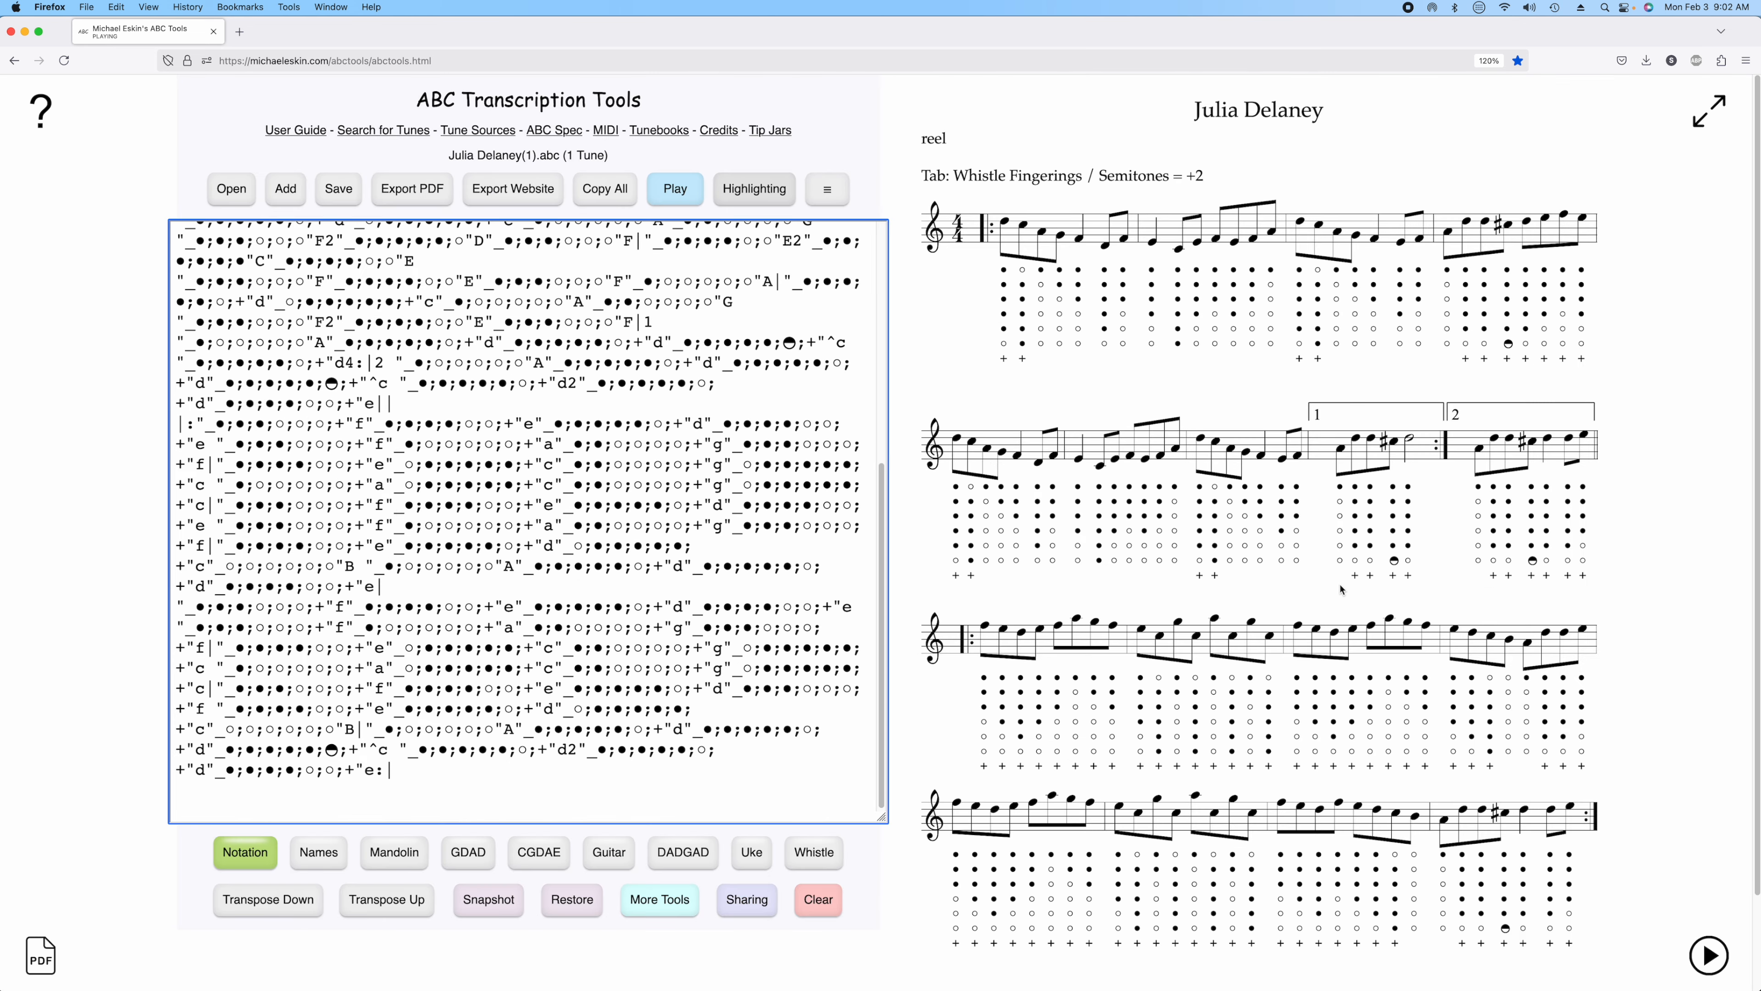